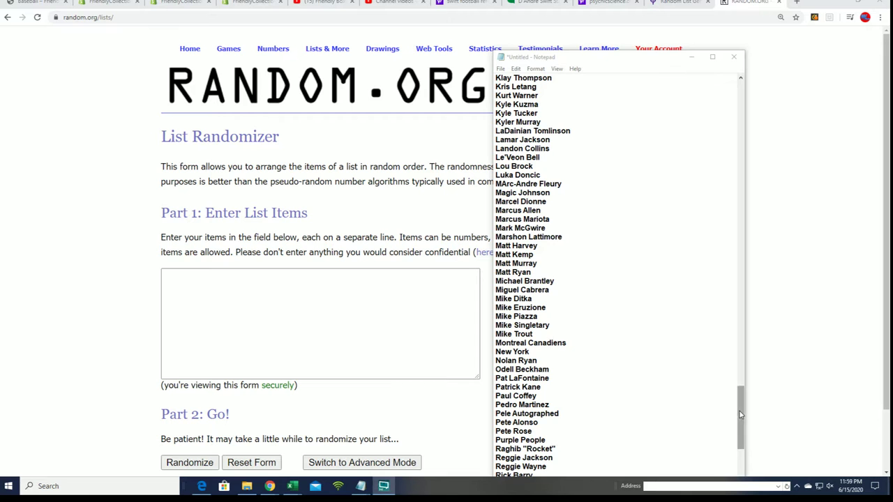
Step: Copy all the owner names listed under the 2020 Gold Rush box ID heading in the Notepad document
drag(741, 415, 762, 89)
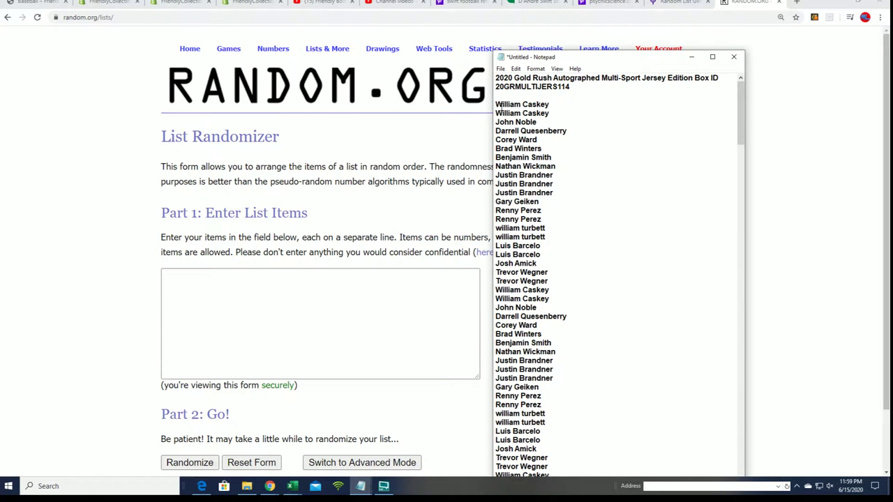
drag(497, 104, 562, 491)
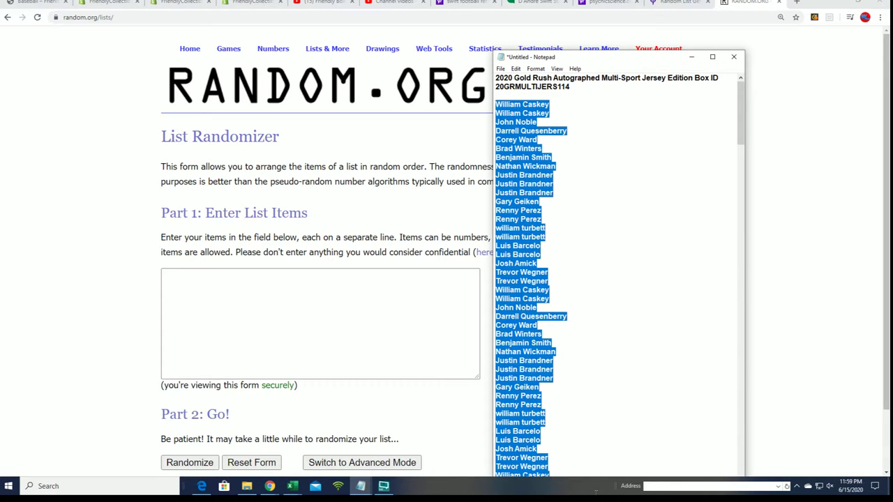
drag(613, 53, 621, 3)
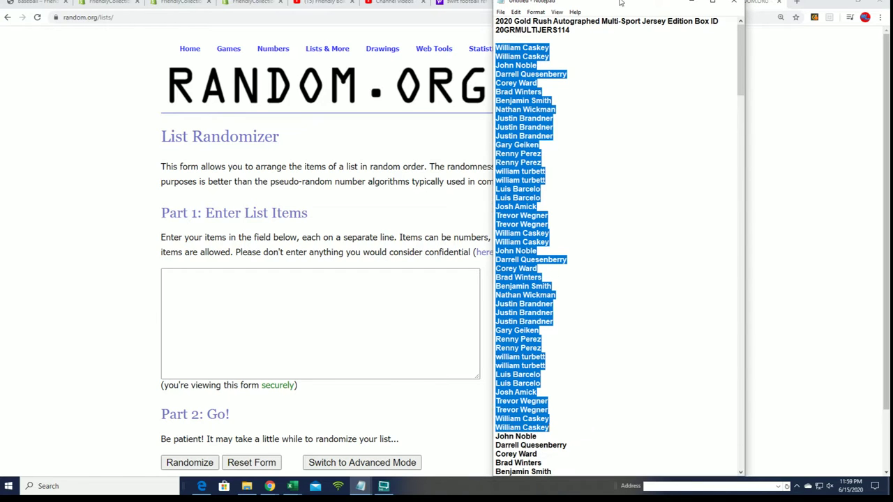
click(582, 79)
drag(494, 46, 560, 225)
right_click(521, 207)
click(586, 237)
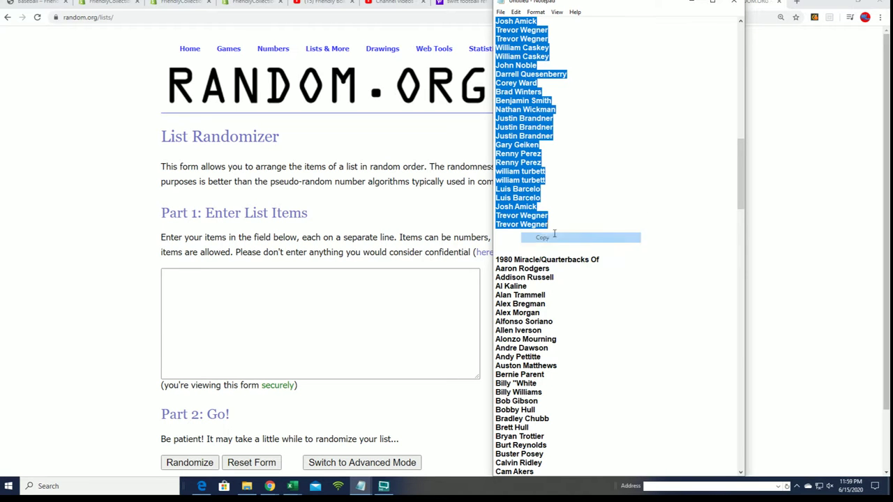
drag(743, 198, 745, 82)
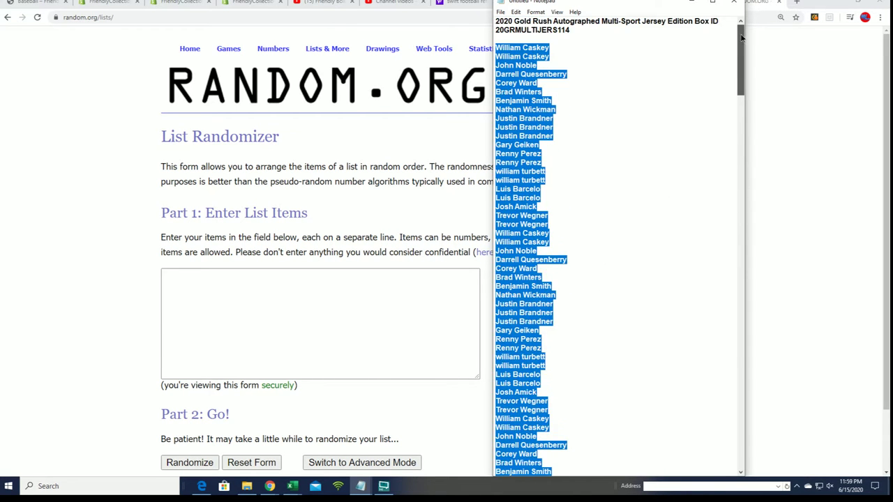
drag(742, 39, 739, 94)
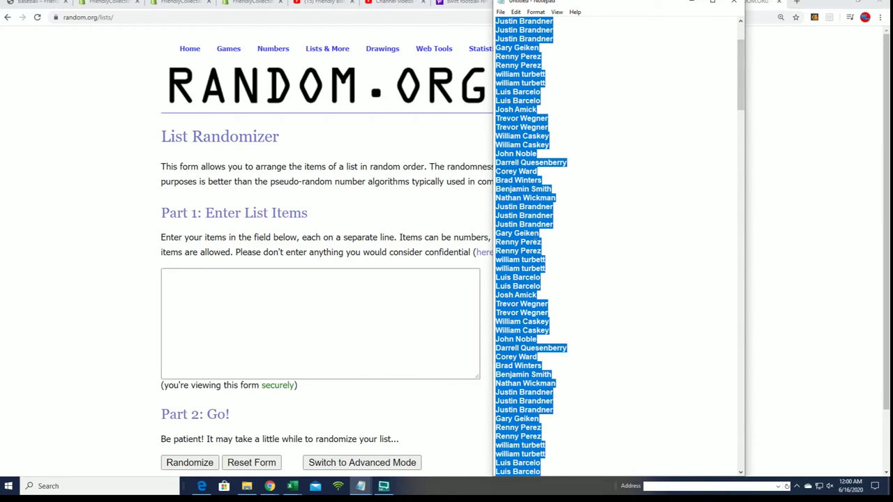
right_click(533, 232)
click(556, 264)
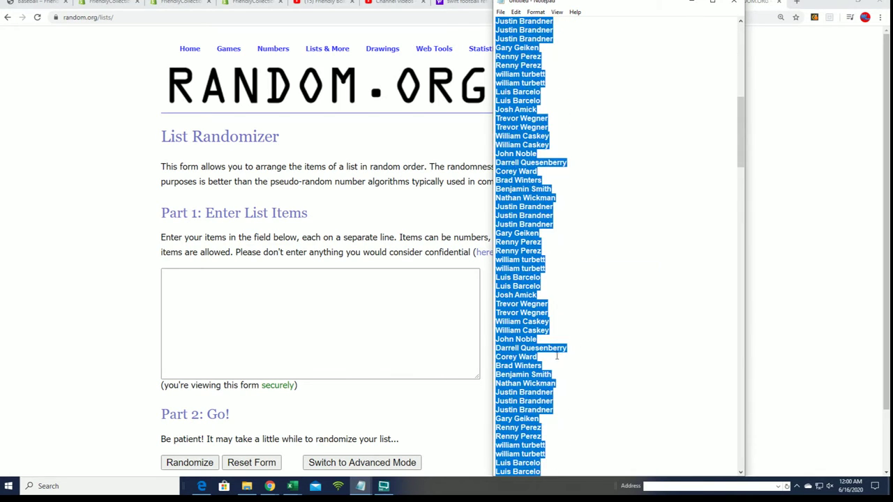
Step: Paste the copied names directly below the last owner name, above the checklist player list
scroll(557, 356, down, 7)
click(496, 321)
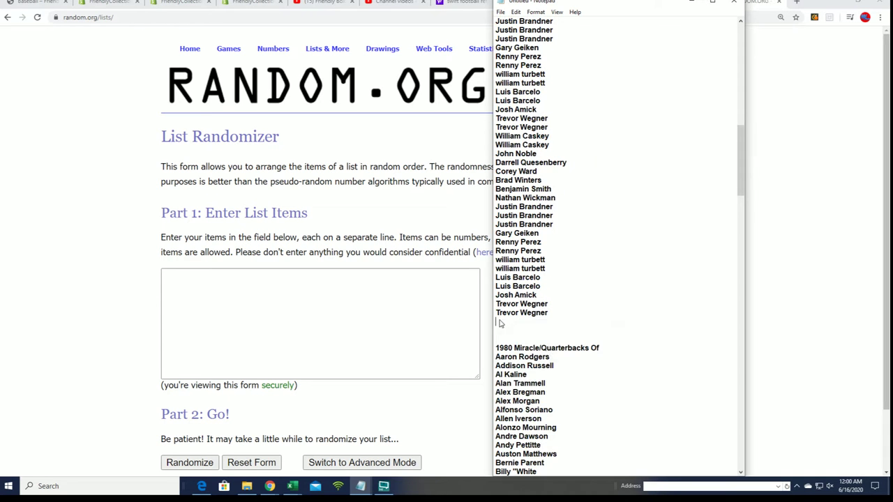
right_click(500, 321)
click(524, 359)
scroll(588, 319, down, 6)
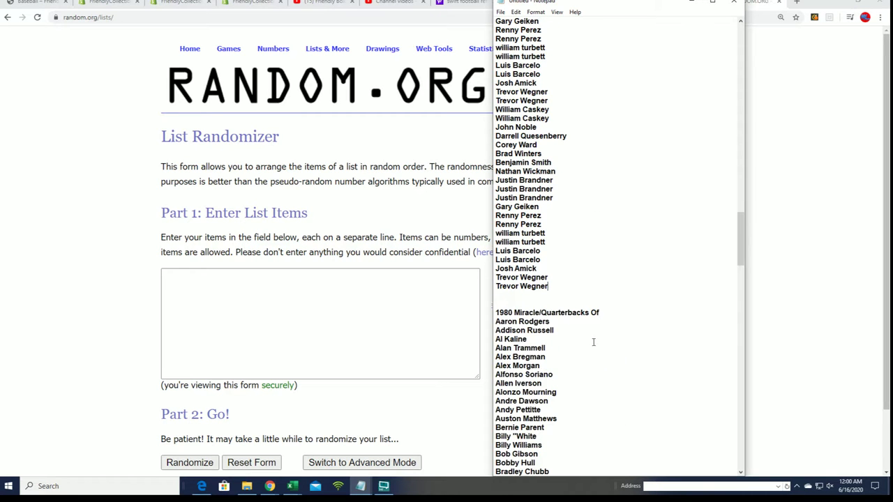
Step: Copy the full extended block of owner names, from the first name below the heading to the last
drag(557, 313, 496, 43)
right_click(496, 58)
click(519, 90)
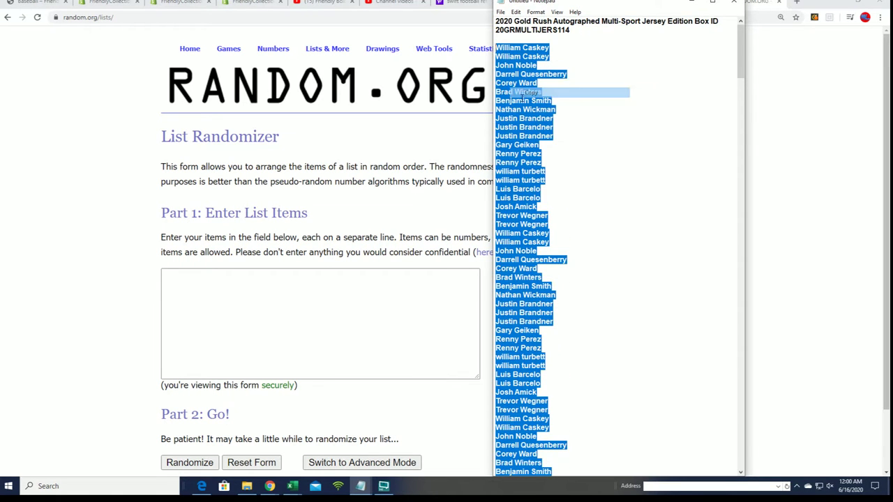
Step: Try to randomize the copied owner names with the RANDOM.ORG List Randomizer
right_click(230, 276)
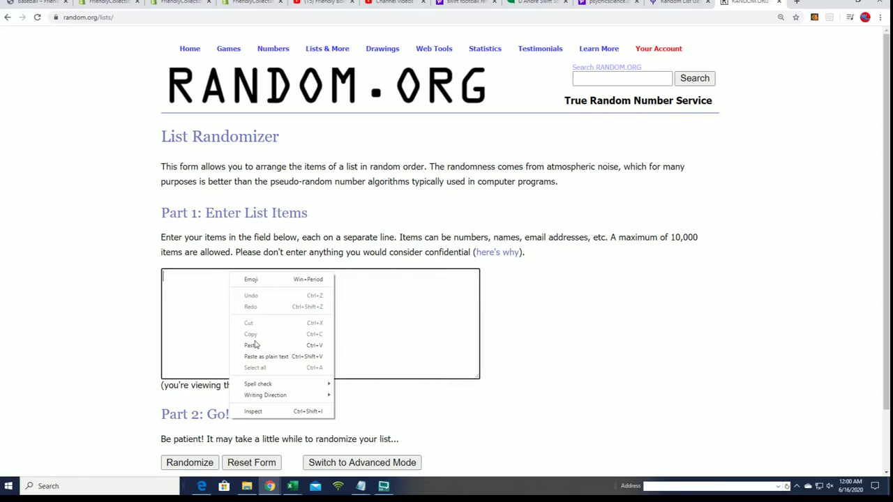
click(251, 345)
scroll(603, 333, down, 1)
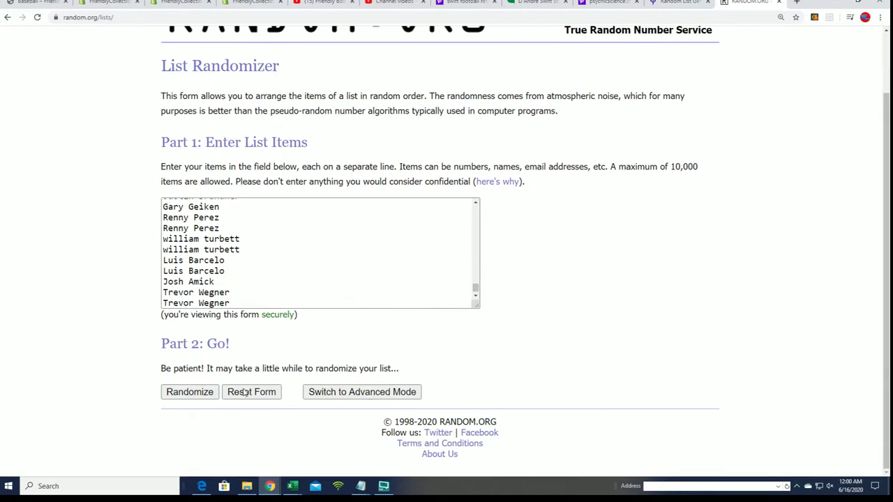
click(187, 395)
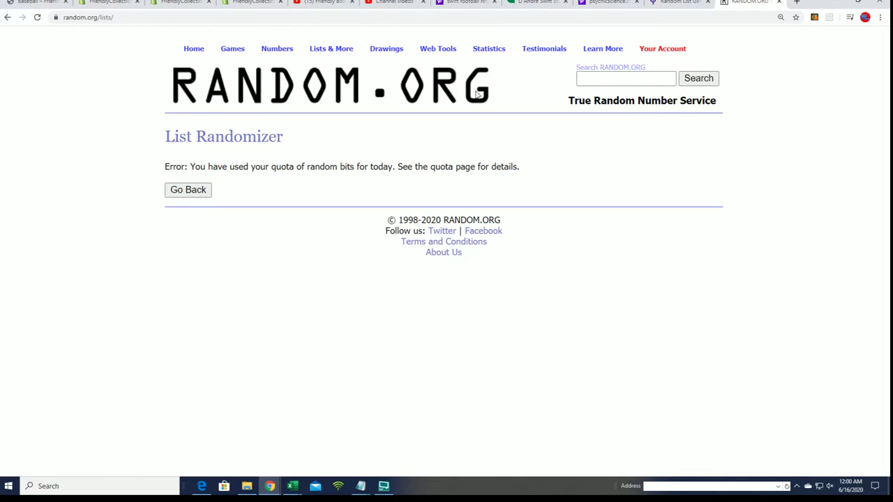
Step: Switch to the psychicscience.org random list generator, reset its form and paste in the owner names
click(677, 3)
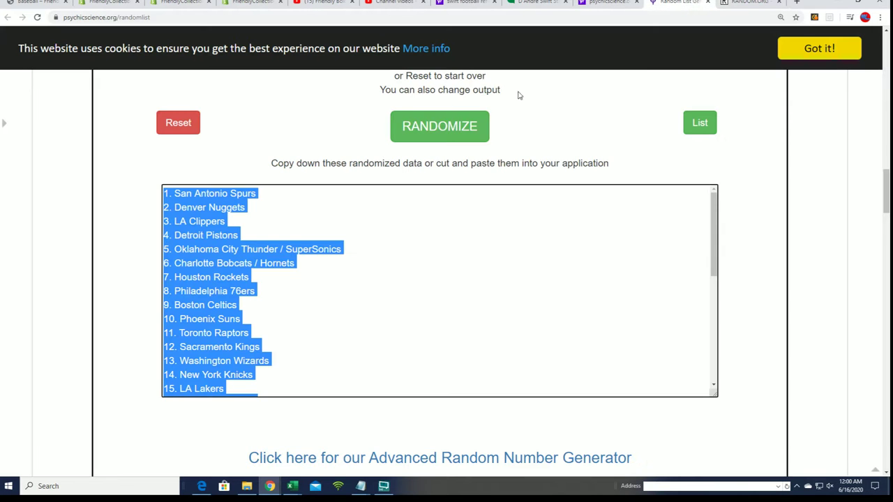
click(180, 124)
click(440, 126)
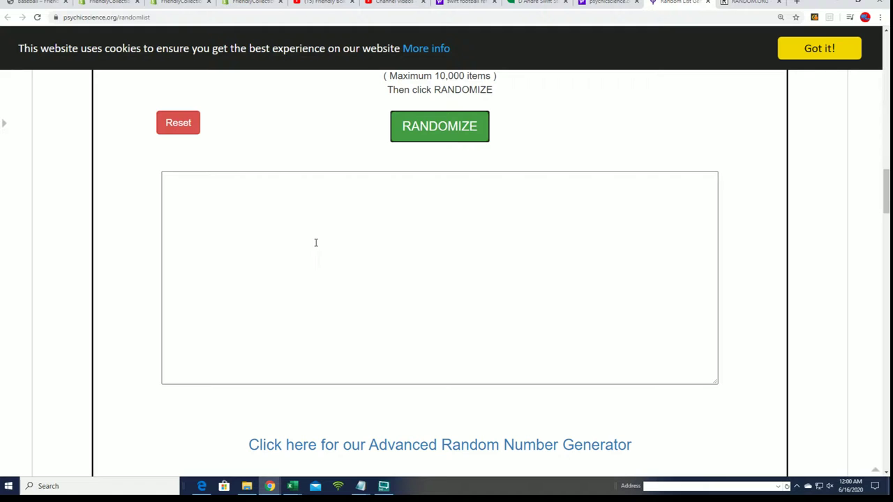
right_click(199, 183)
click(236, 262)
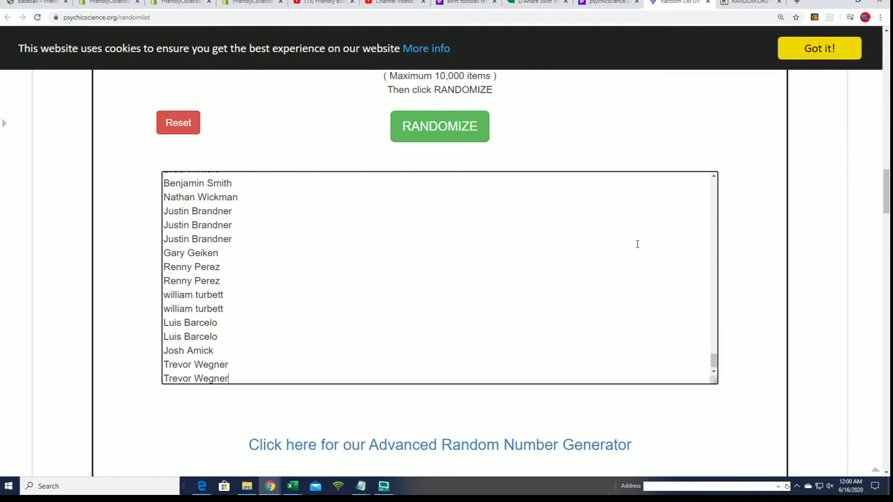
Step: Randomize the pasted list of owner names seven times
click(431, 131)
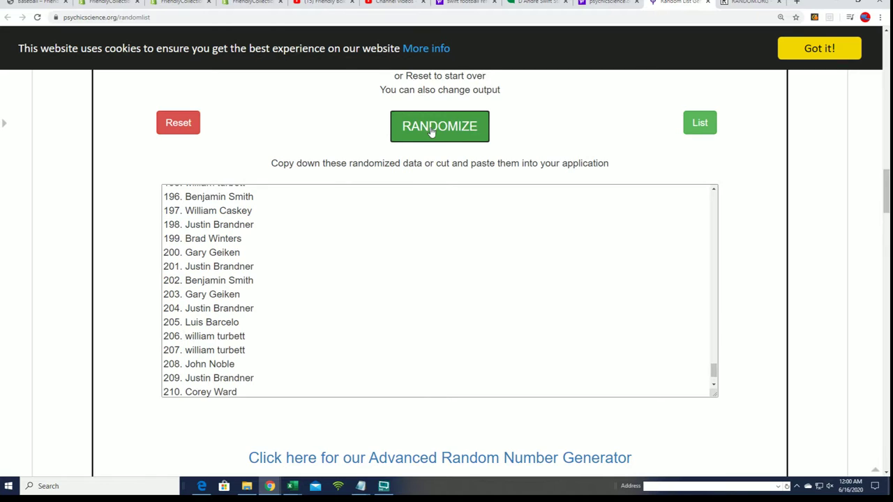
drag(711, 372, 709, 200)
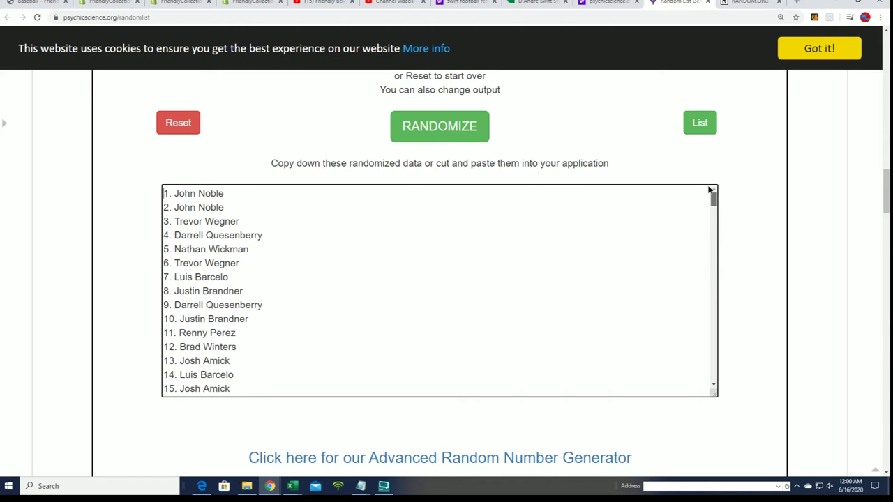
click(444, 130)
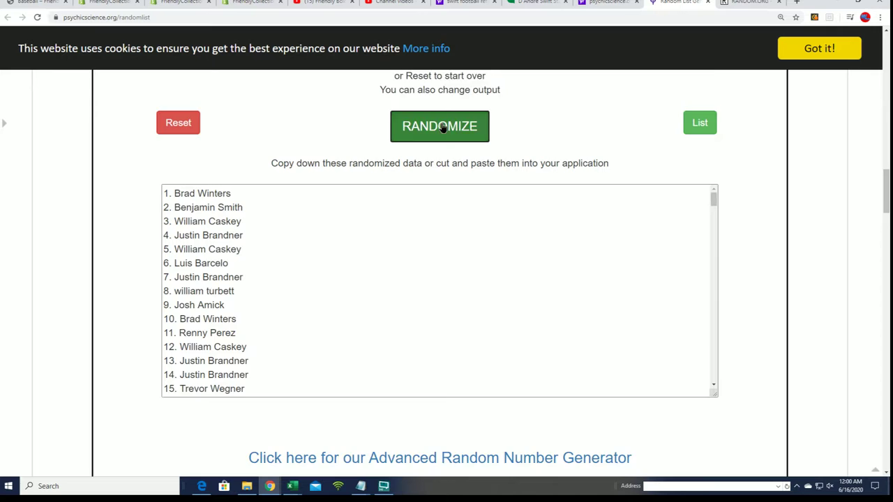
click(445, 129)
click(438, 135)
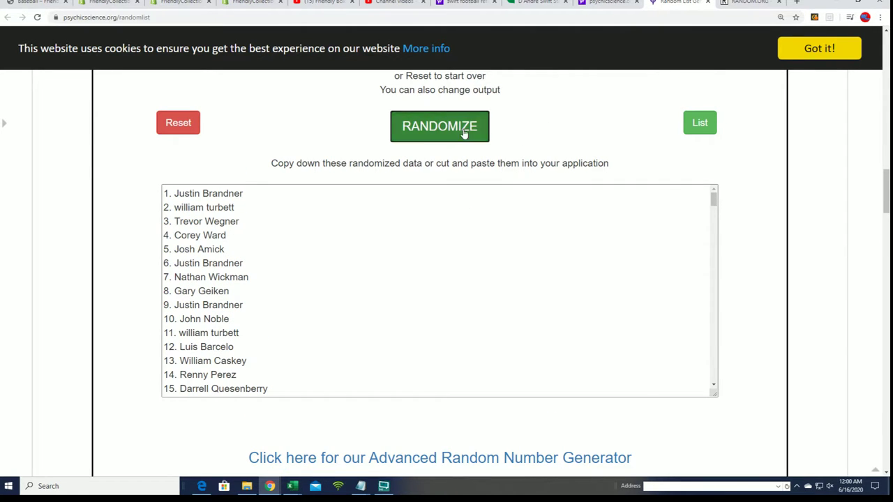
click(463, 133)
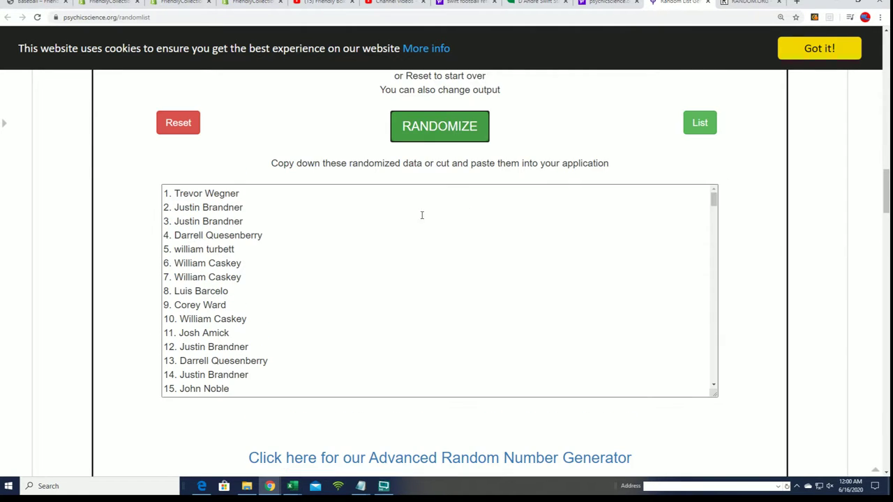
click(469, 134)
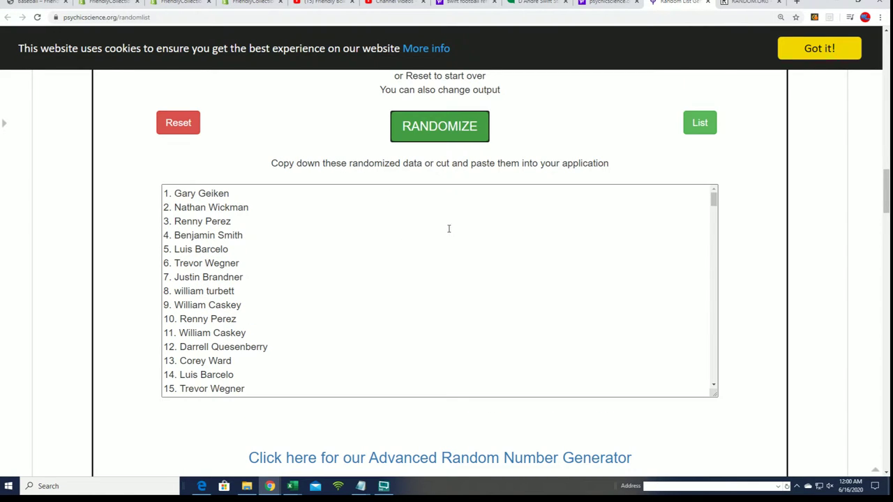
click(441, 129)
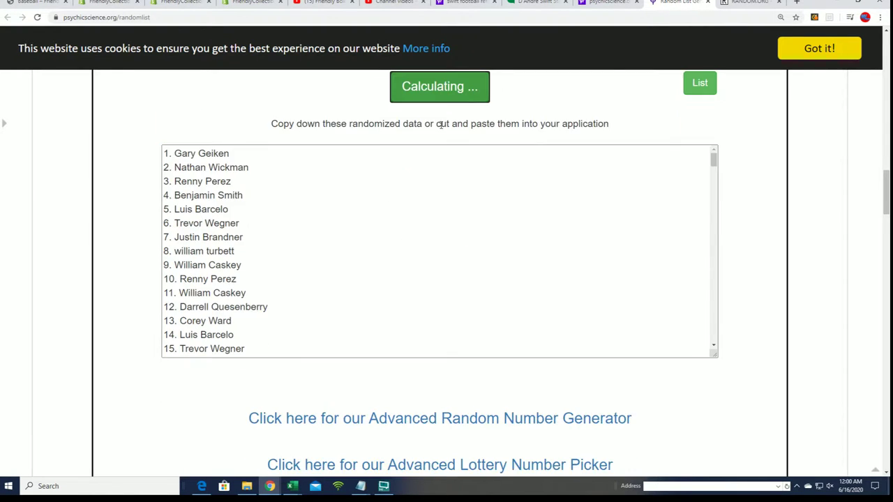
Step: Copy the randomized owner names from entry 1 through 210, leaving out the generator's closing note
drag(173, 193, 270, 332)
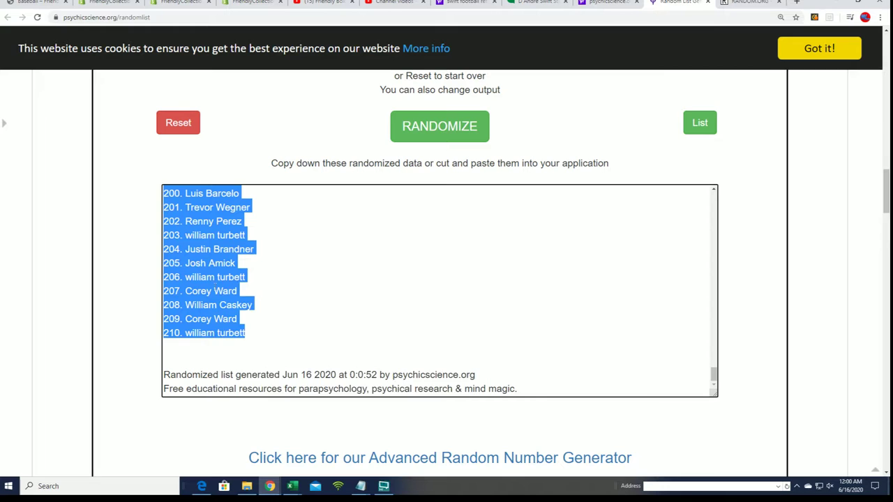
right_click(215, 288)
click(240, 321)
key(alt+Tab)
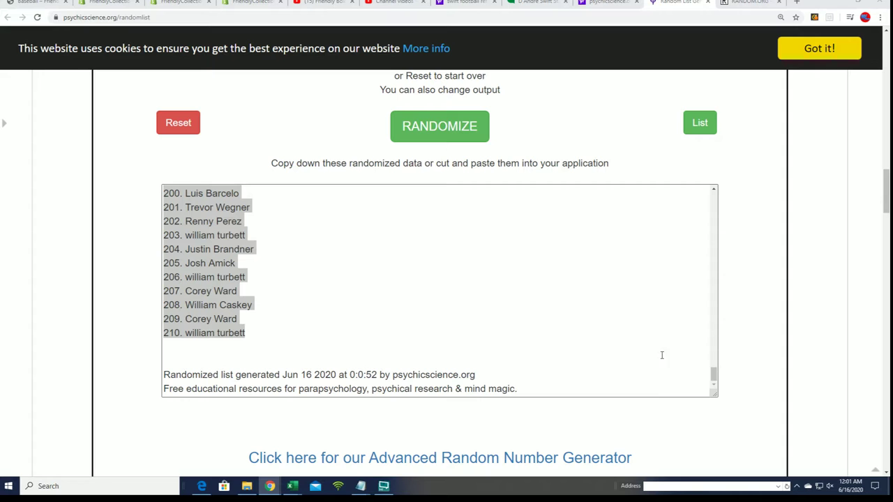
drag(714, 377, 730, 185)
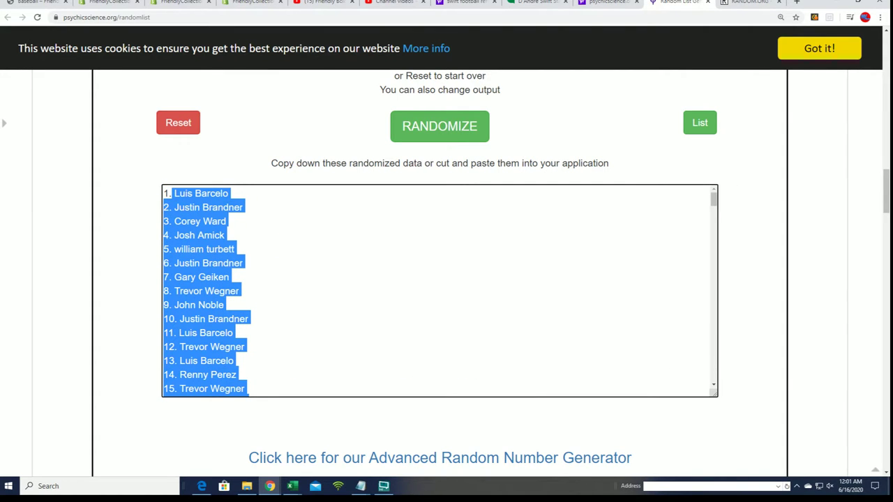
Step: Open the 2020 Gold Rush Autographed Multi-Sport Jersey Edition workbook in Excel and minimize the blank workbook window
click(69, 484)
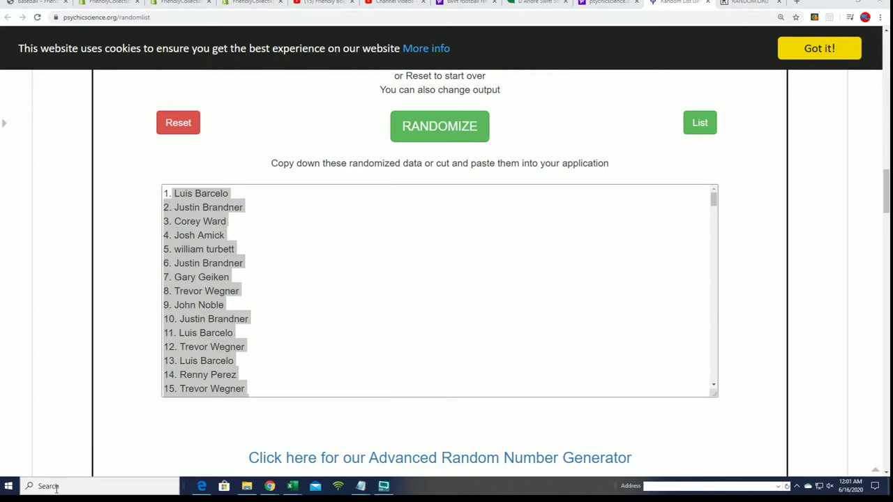
text(2020)
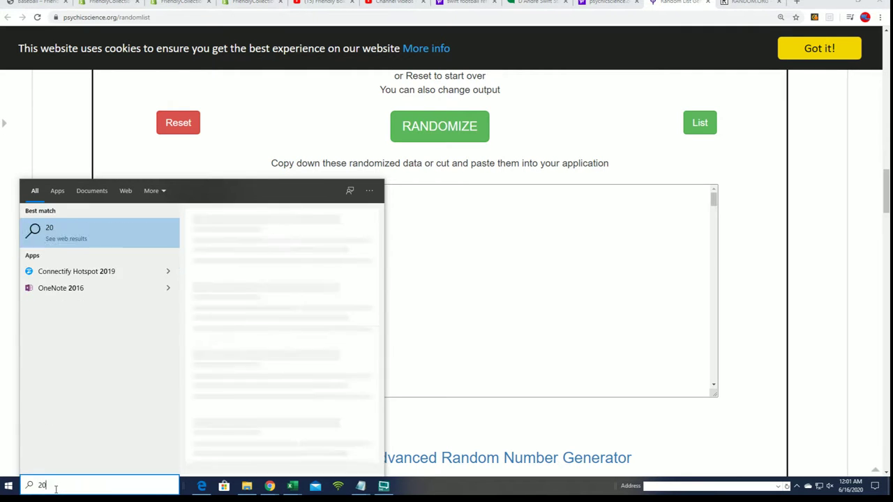
click(116, 238)
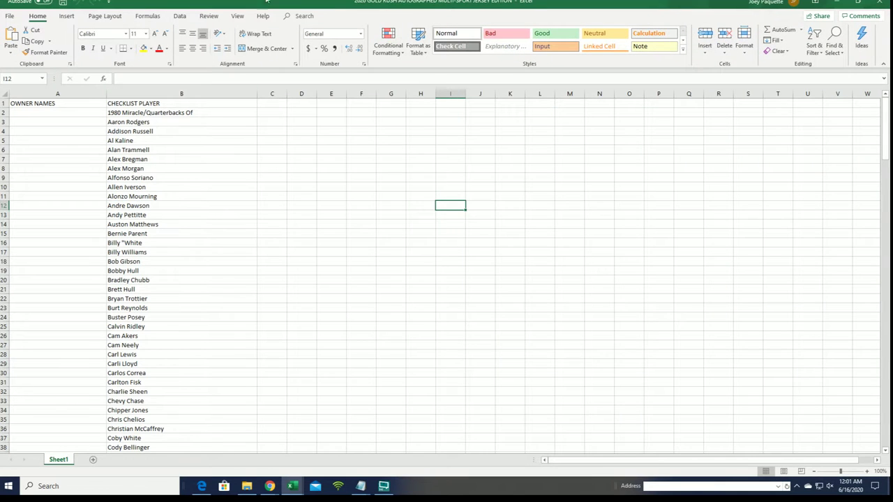
drag(268, 0, 892, 70)
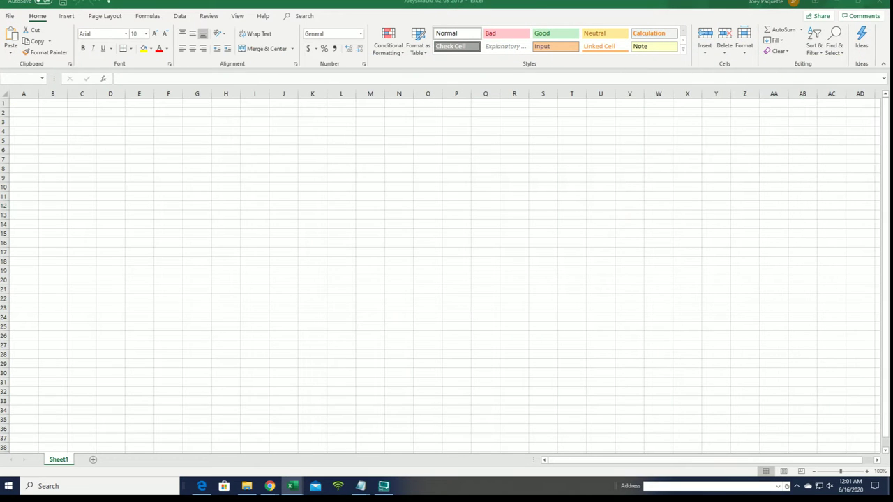
click(836, 4)
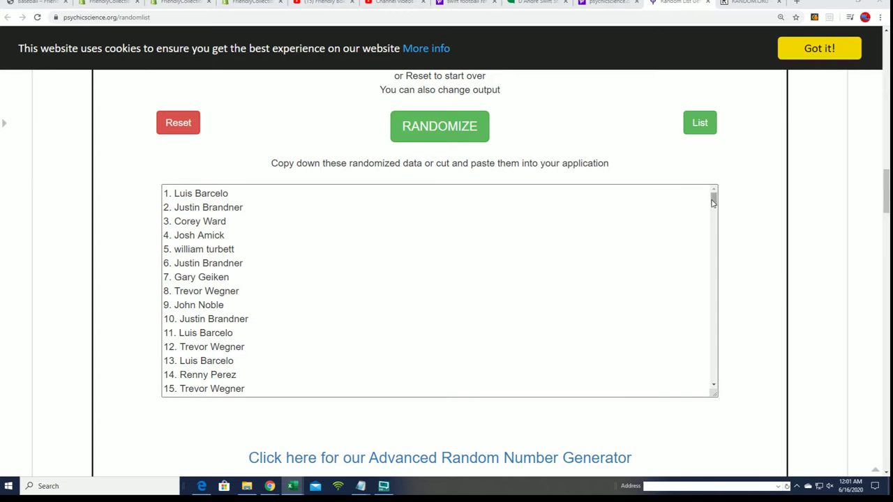
Step: Bring the Gold Rush workbook to the front and place its window beside the start of the randomized list
mouse_move(713, 199)
mouse_down()
mouse_move(708, 275)
mouse_move(741, 379)
mouse_move(747, 367)
mouse_move(728, 191)
mouse_up()
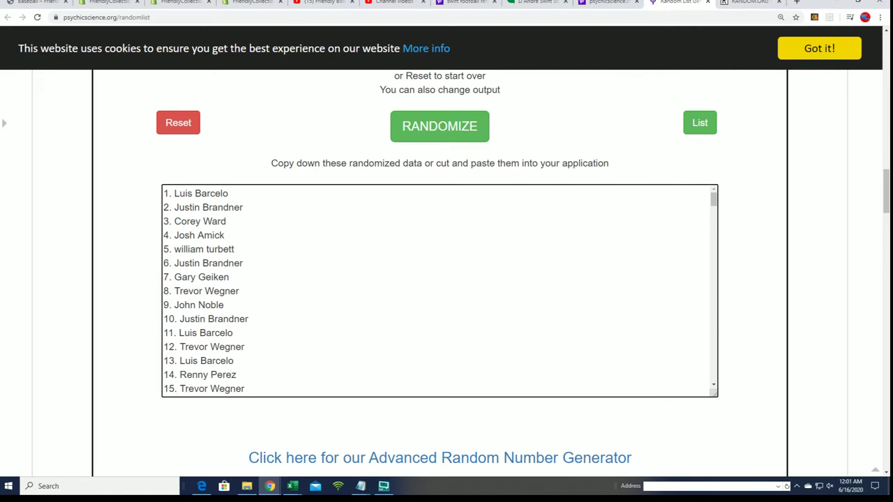
click(292, 486)
drag(593, 80, 581, 2)
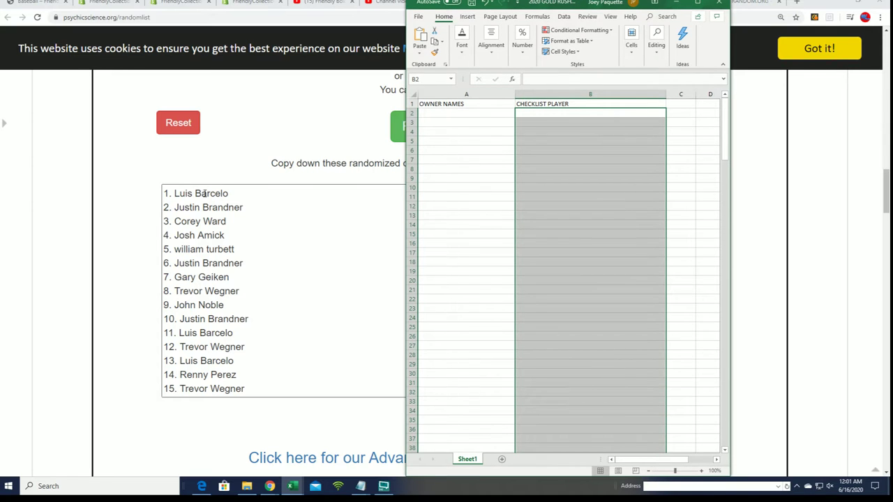
Step: Paste the randomized owner names as plain text under OWNER NAMES, starting in cell A2
click(423, 117)
right_click(427, 114)
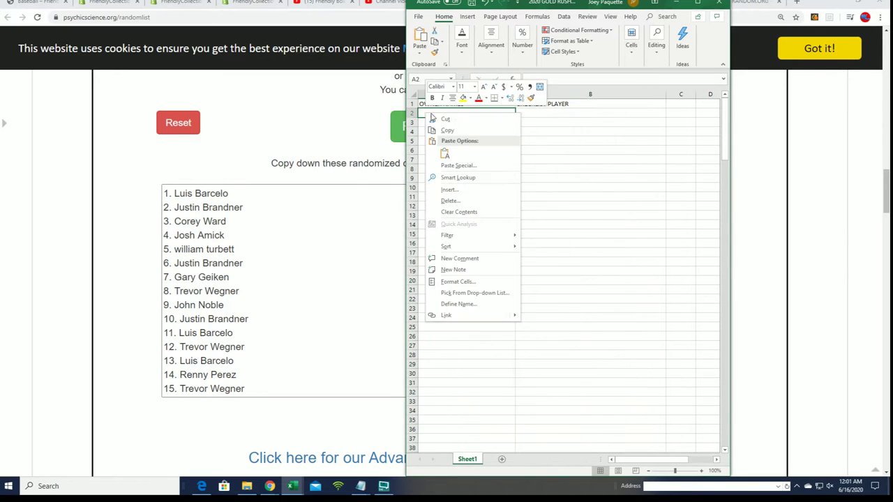
click(449, 166)
click(372, 112)
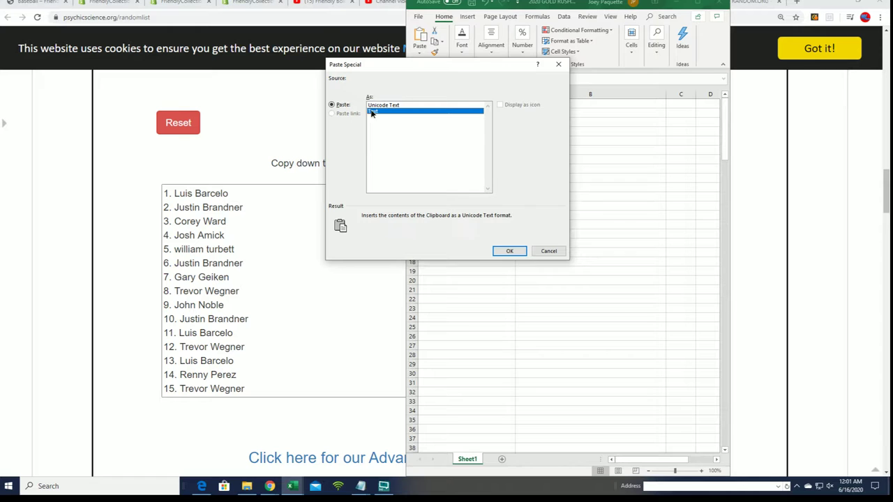
click(499, 253)
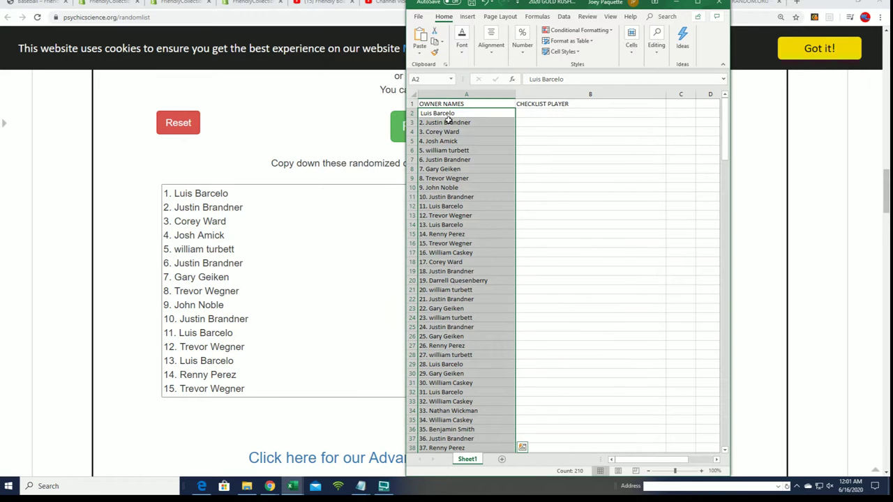
Step: Zoom the sheet to 170% and select cell B2 under CHECKLIST PLAYER
click(701, 471)
click(701, 472)
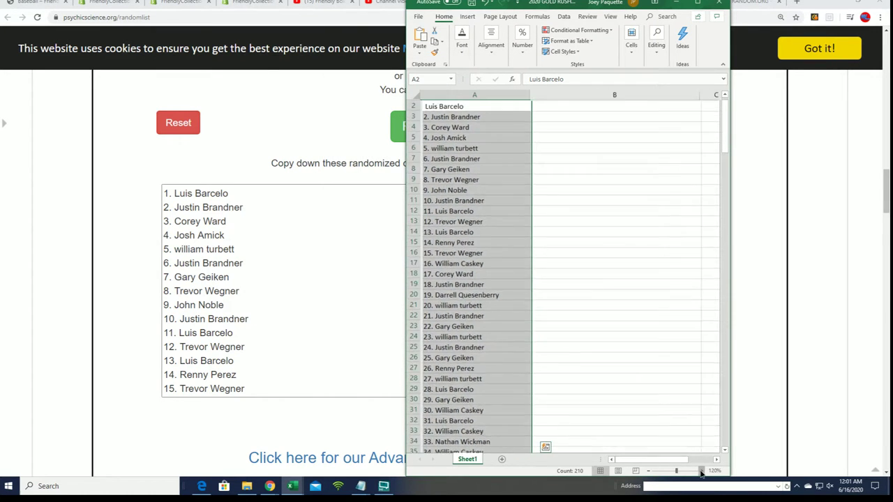
click(701, 472)
click(701, 471)
click(701, 472)
click(701, 472)
click(701, 472)
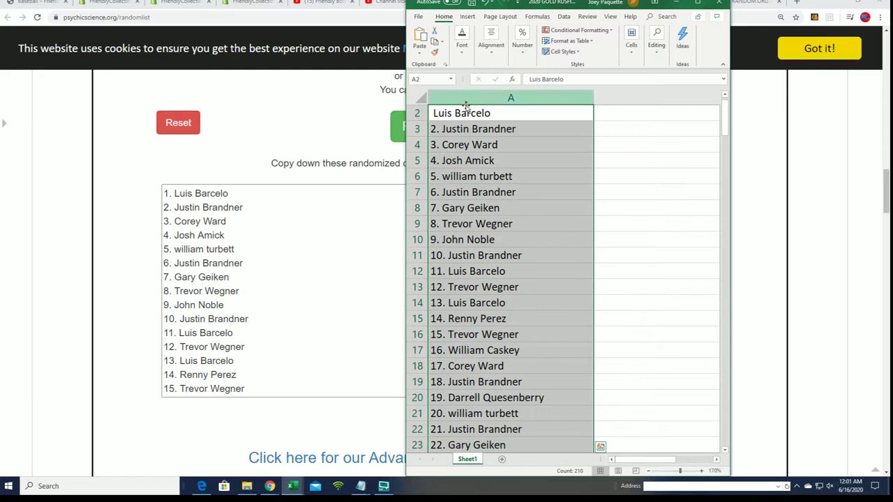
key(Escape)
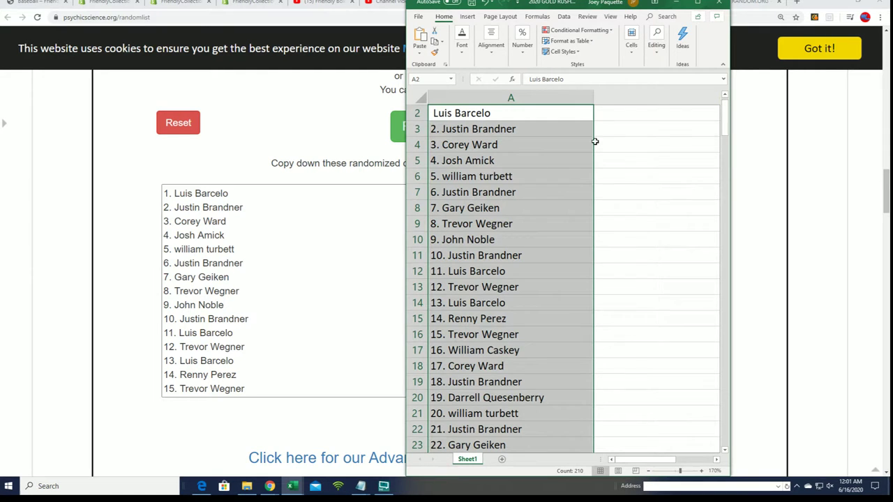
scroll(633, 151, up, 1)
click(616, 133)
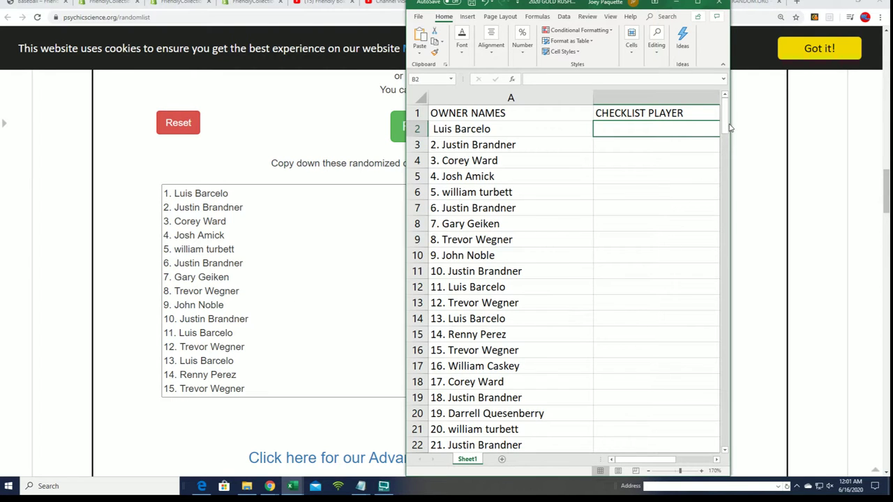
Step: Compare the last owner names in column A with the end of the randomized list in the generator
drag(724, 127, 752, 450)
scroll(692, 409, down, 3)
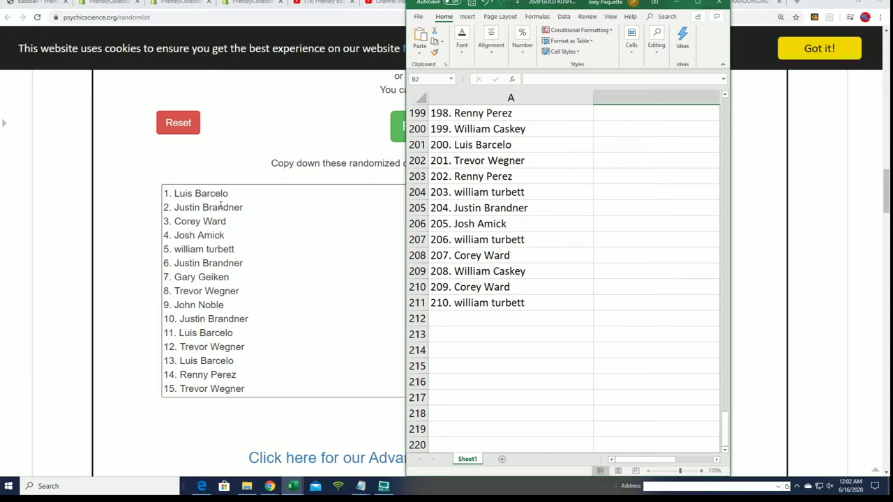
drag(583, 5, 212, 1)
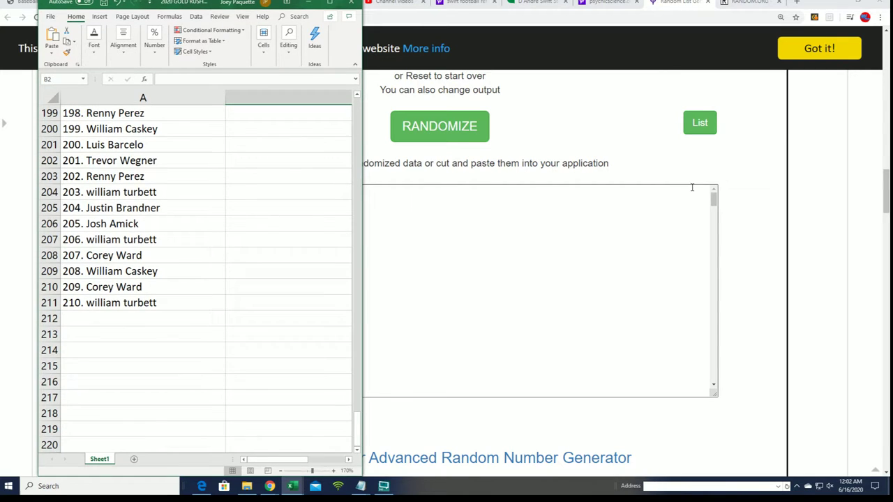
click(715, 228)
drag(715, 228, 744, 403)
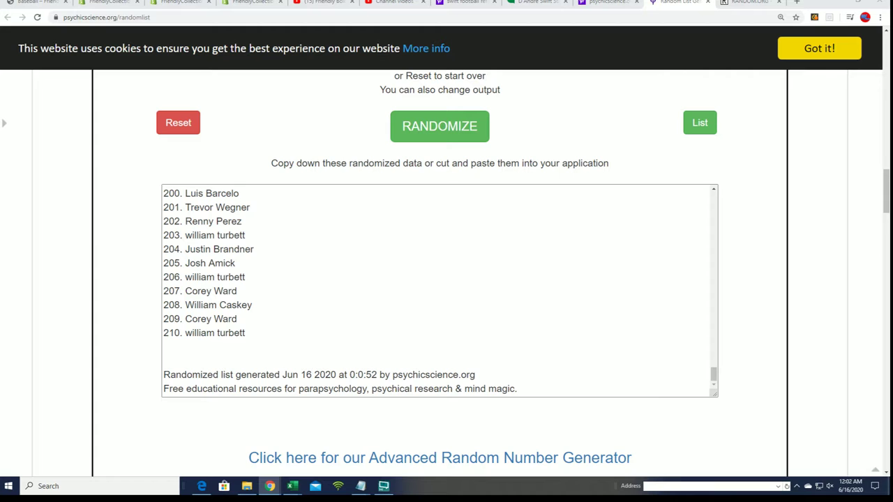
key(alt+Tab)
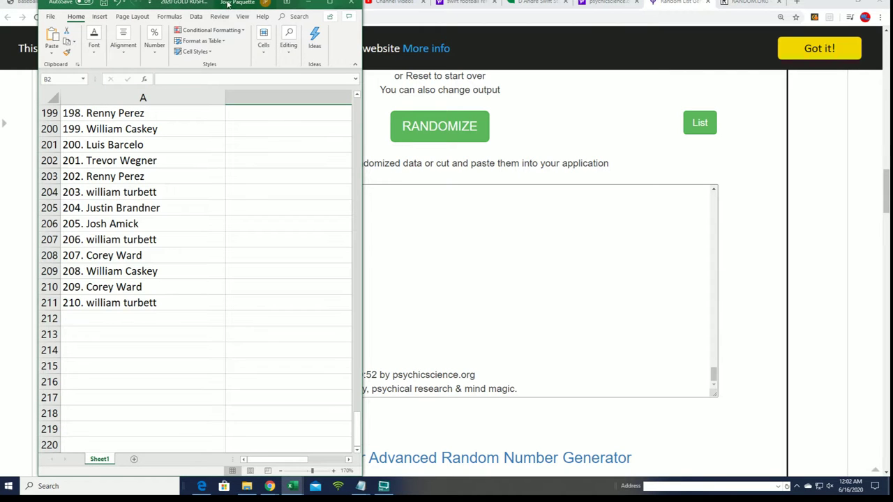
drag(215, 2, 693, 1)
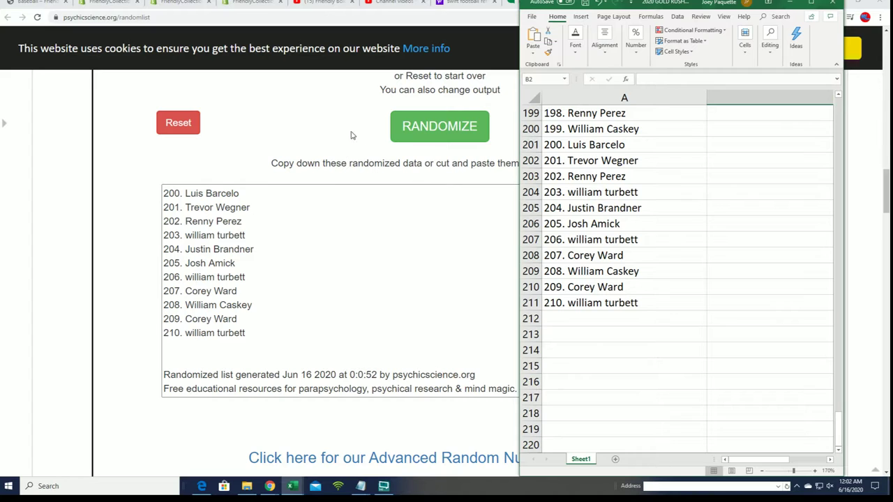
Step: Reset the list generator and copy the checklist players from 1980 Miracle/Quarterbacks Of through Zion Williamson in Notepad
click(176, 124)
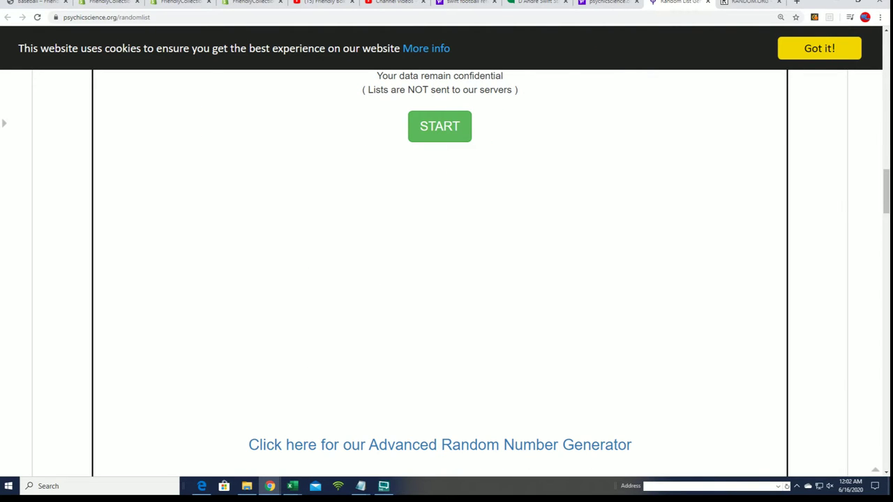
key(alt+Tab)
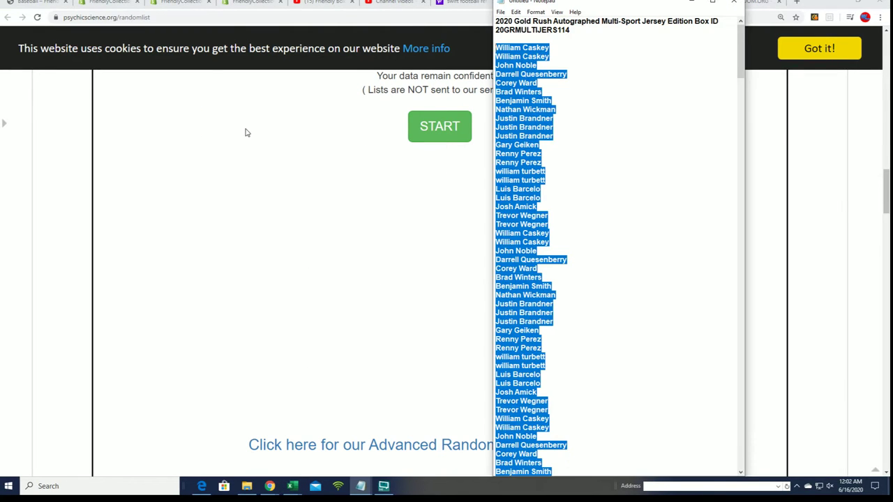
scroll(600, 203, down, 15)
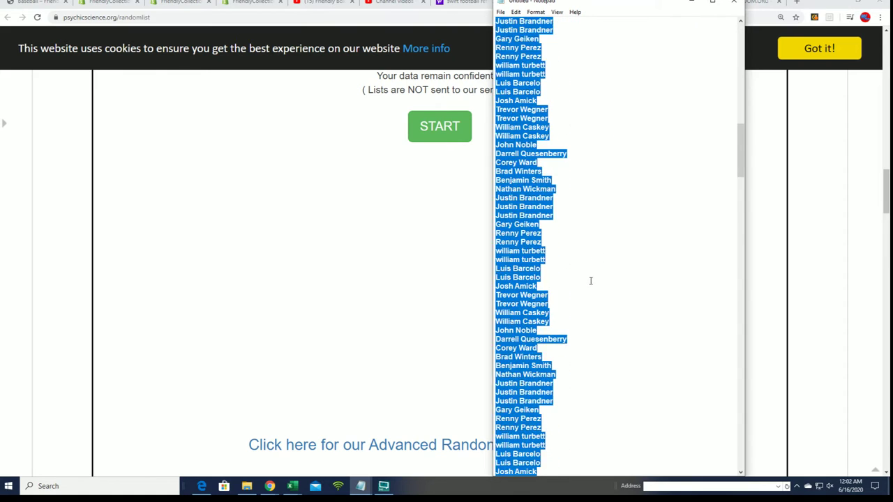
scroll(593, 268, down, 10)
scroll(600, 239, up, 2)
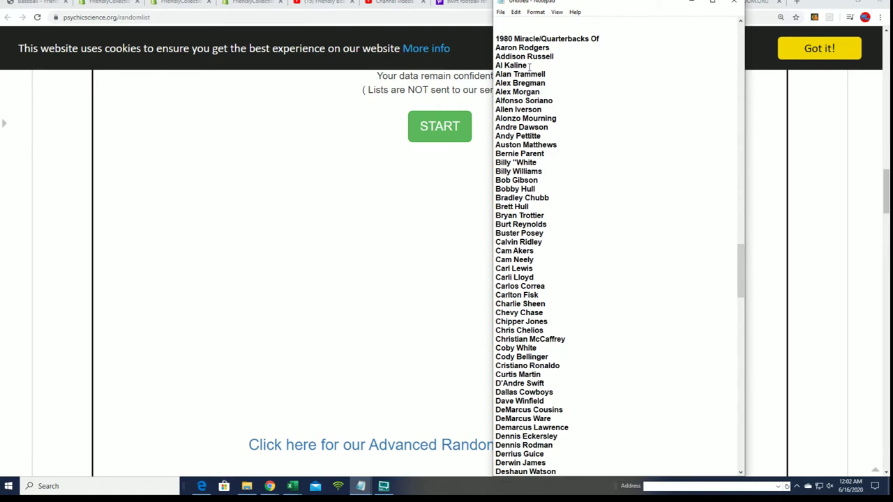
drag(493, 37, 621, 486)
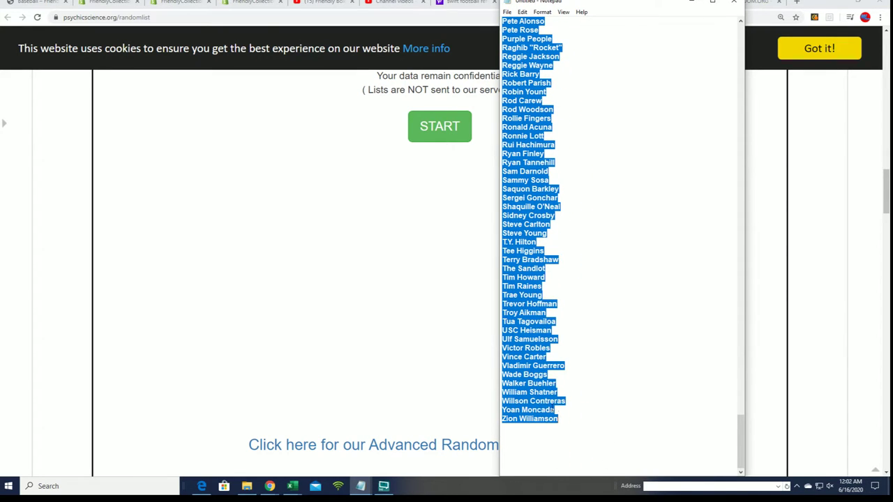
right_click(552, 405)
click(565, 287)
Step: Start a new list in the random list generator and paste the copied checklist players into it
click(304, 227)
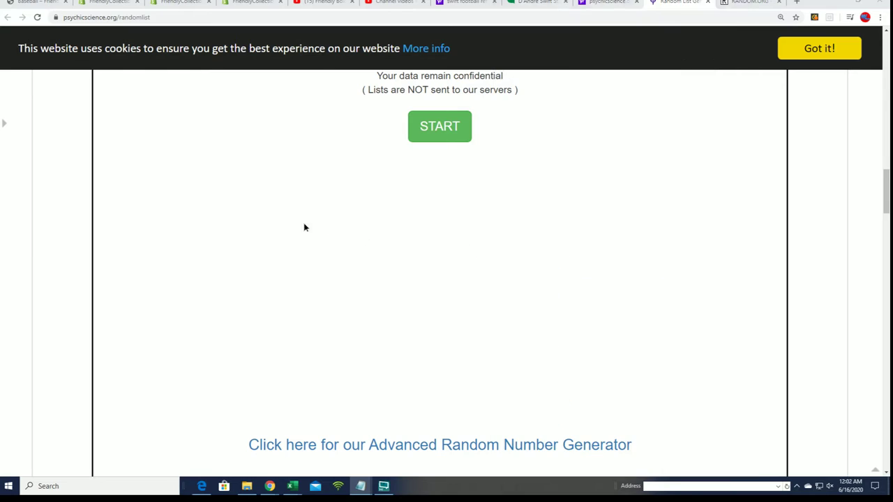
click(431, 132)
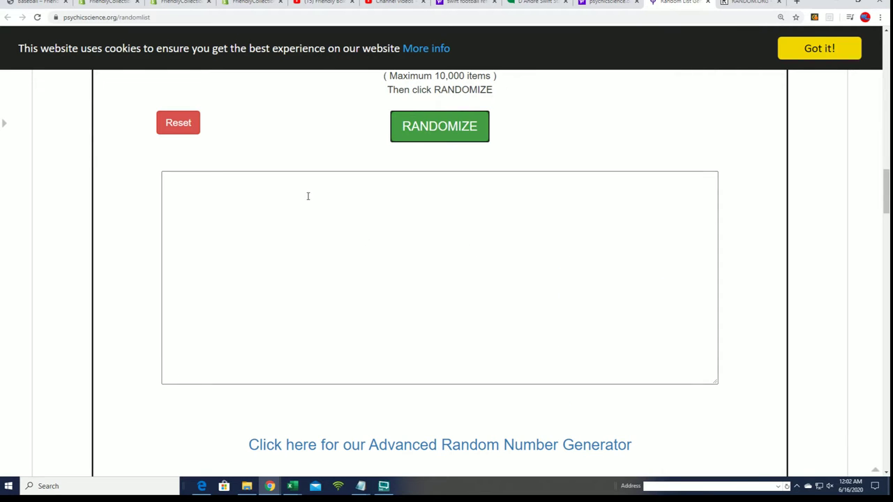
right_click(182, 180)
click(202, 253)
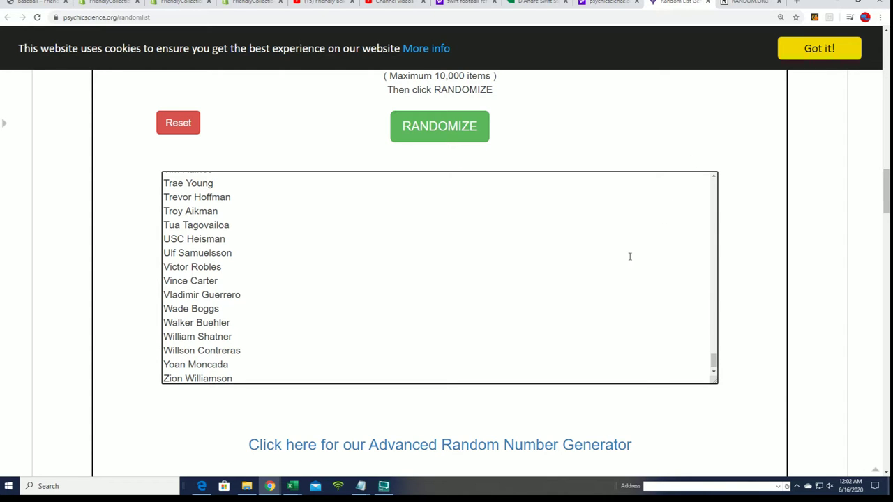
drag(713, 360, 716, 182)
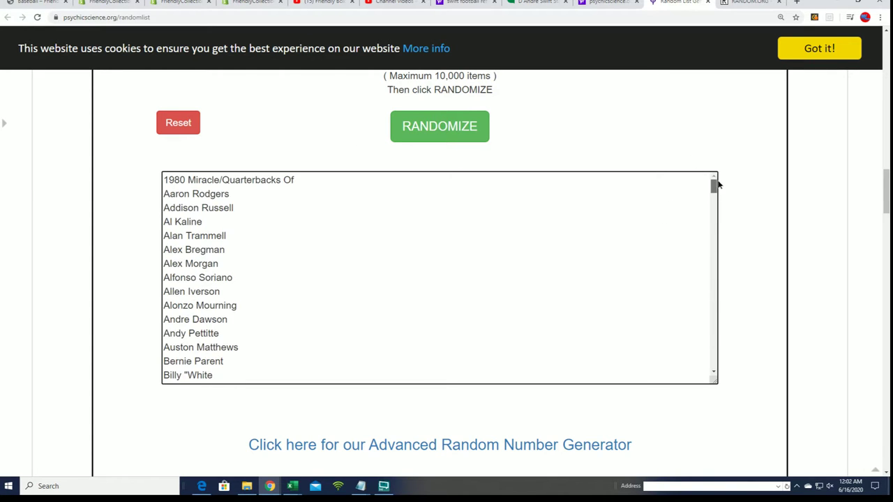
Step: Randomize the pasted list of checklist players seven times
click(429, 126)
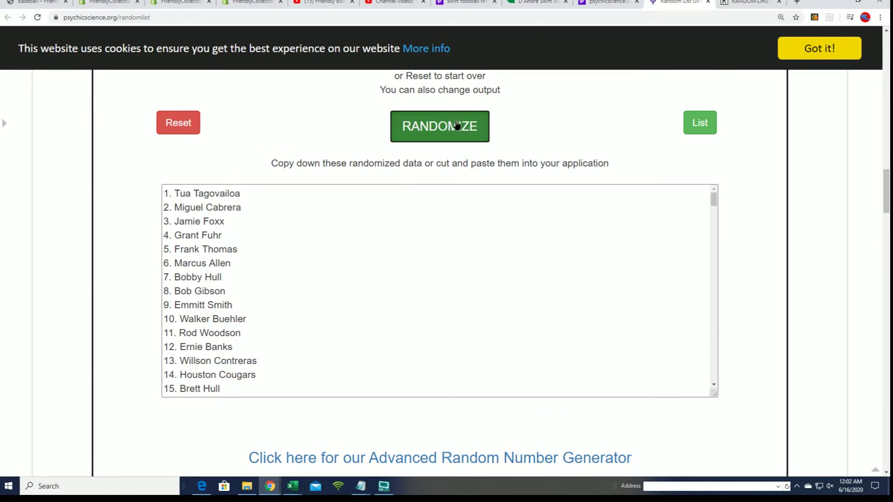
click(465, 126)
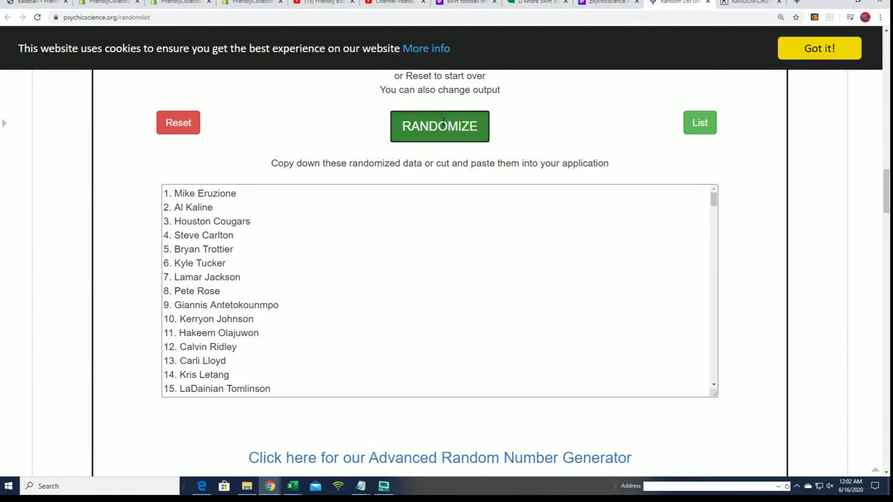
click(453, 119)
click(453, 121)
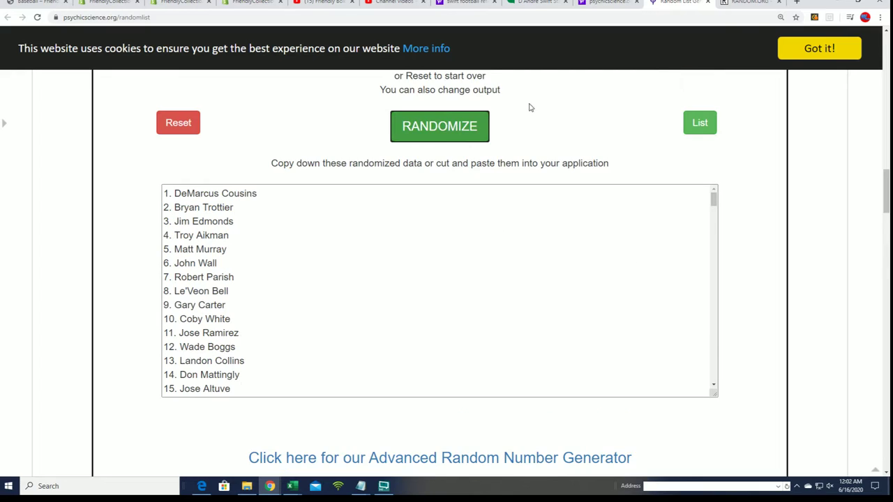
click(440, 123)
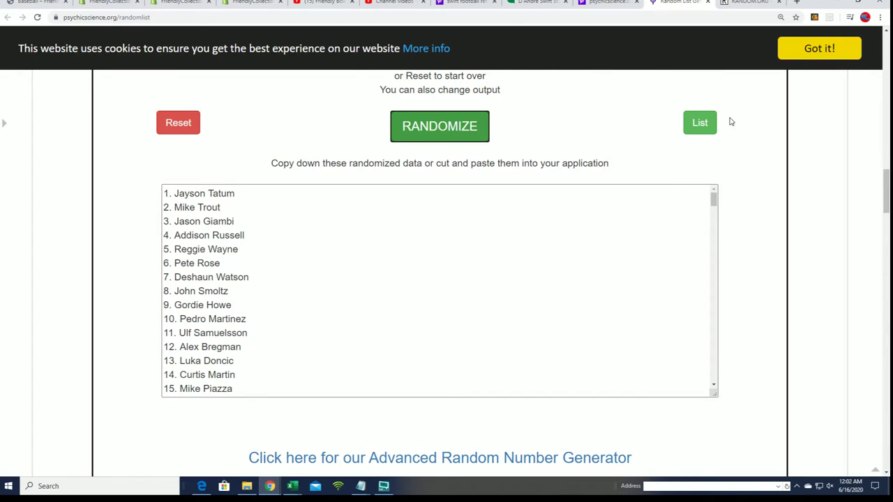
click(462, 129)
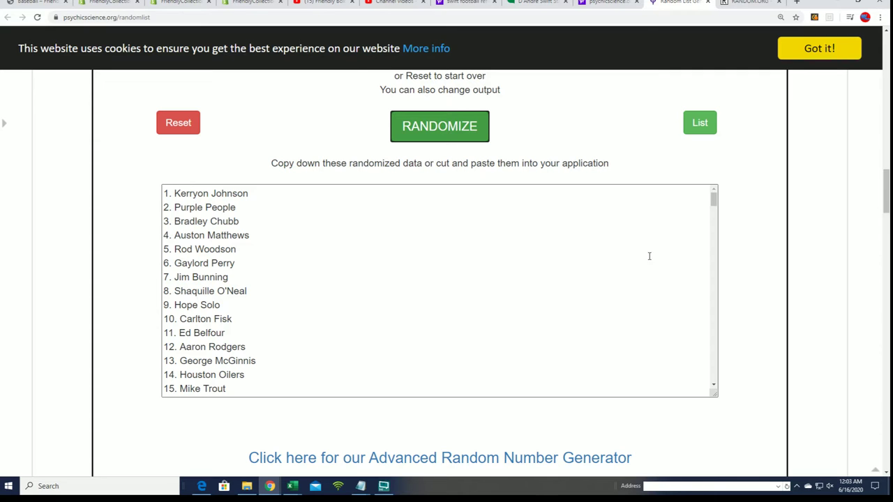
click(451, 131)
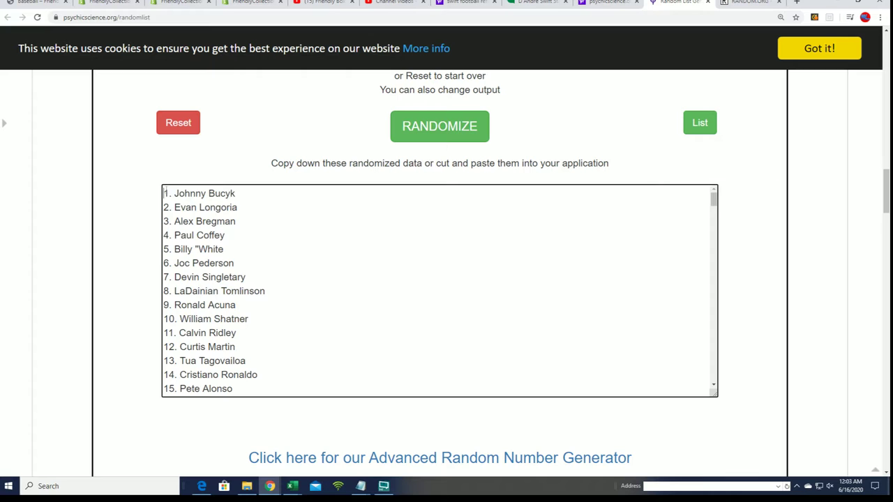
Step: Copy the randomized checklist players from entry 1 through 210, leaving out the generator's closing note
drag(166, 190, 252, 333)
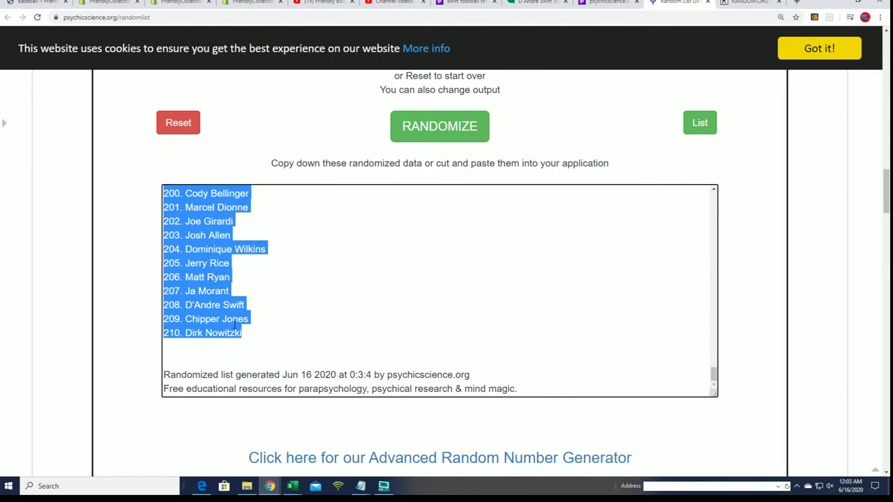
right_click(206, 313)
click(230, 348)
drag(714, 374, 723, 187)
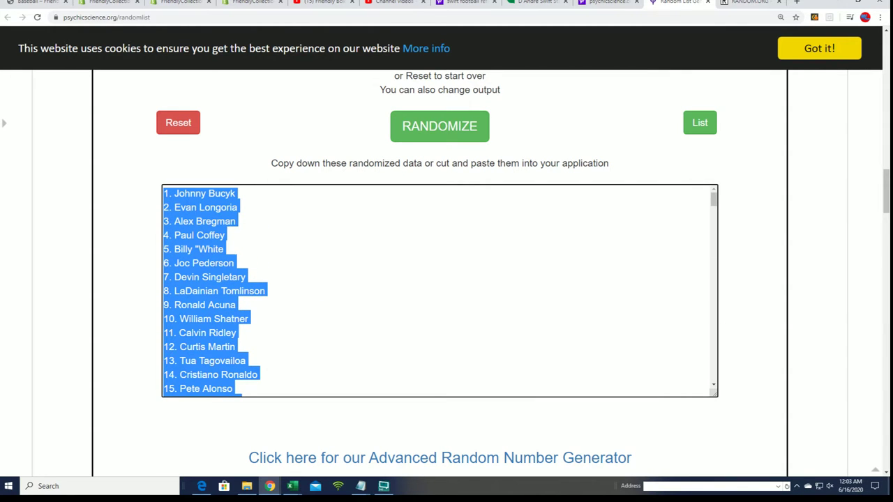
Step: Switch to the Gold Rush workbook in Excel, maximize its window and return to the first rows
key(alt+Tab)
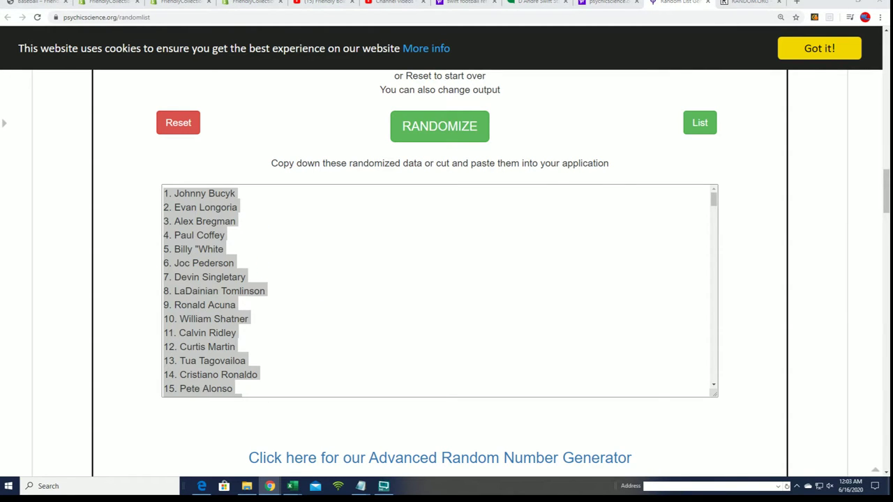
key(super+Left)
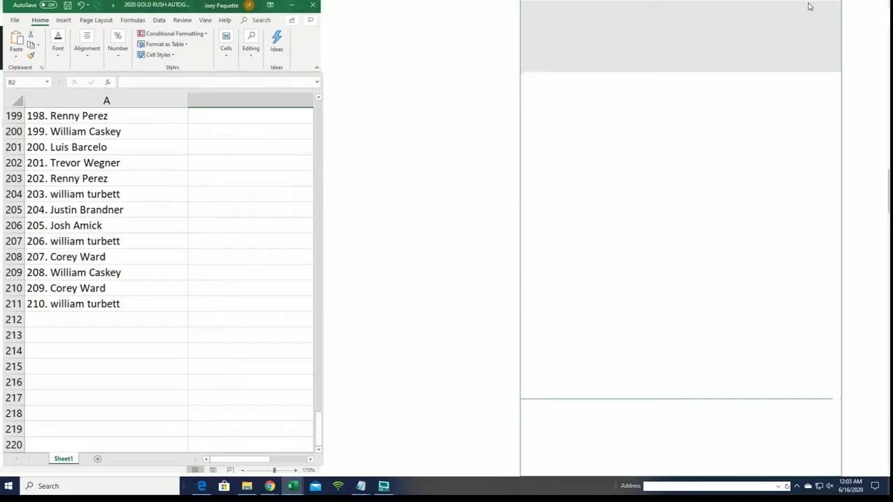
key(super+Up)
drag(883, 422, 884, 104)
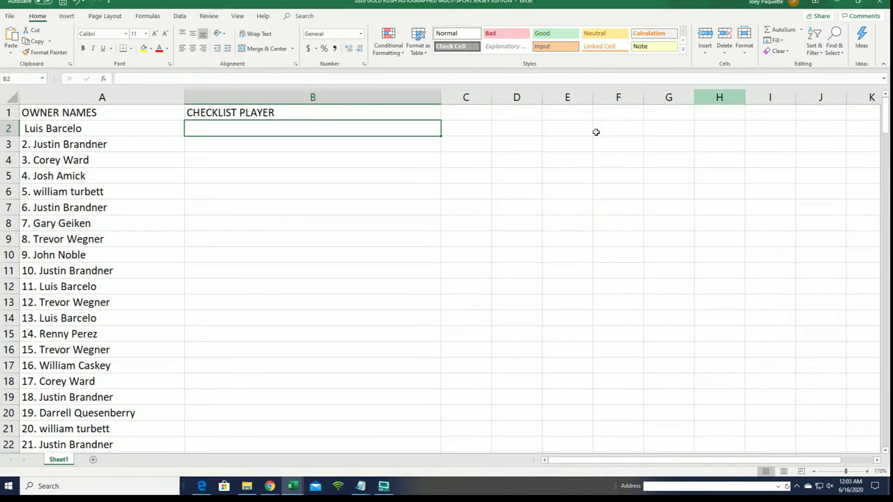
Step: Paste the randomized players as plain text under CHECKLIST PLAYER, starting in cell B2
right_click(195, 127)
click(216, 177)
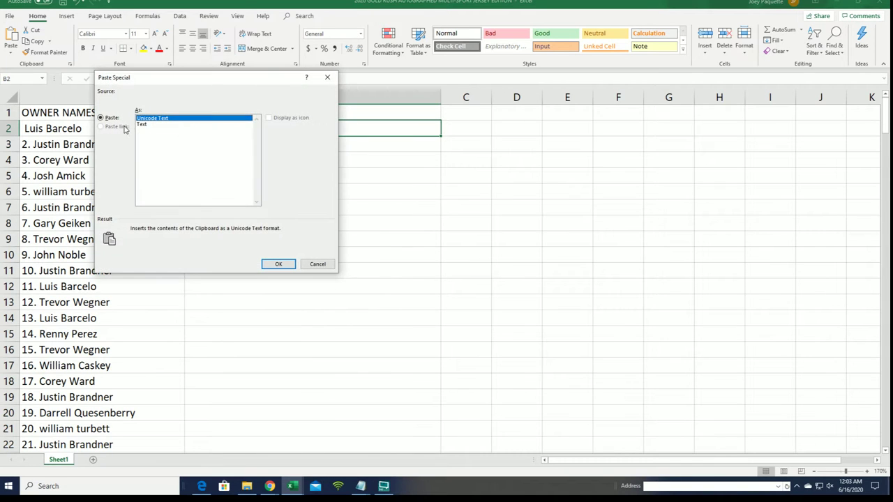
click(142, 125)
click(279, 263)
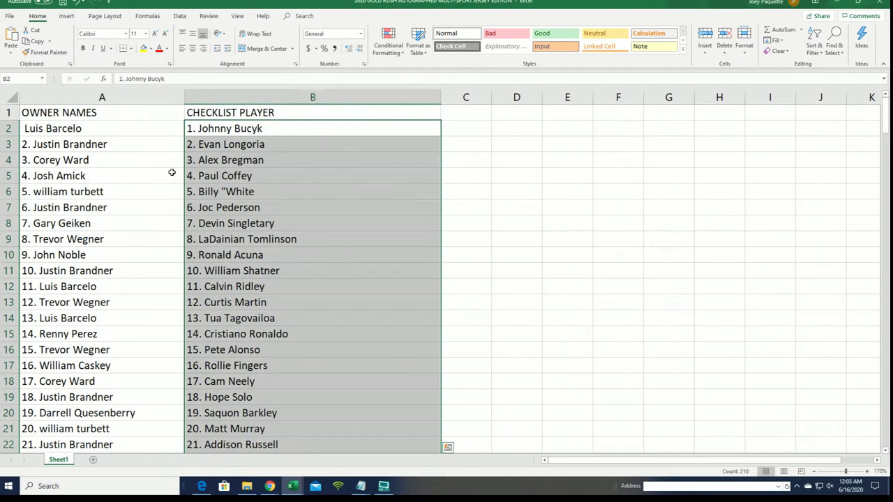
Step: Narrow the OWNER NAMES column to fit the names more closely and restore the workbook to a smaller window
click(153, 98)
drag(184, 97, 143, 114)
double_click(284, 4)
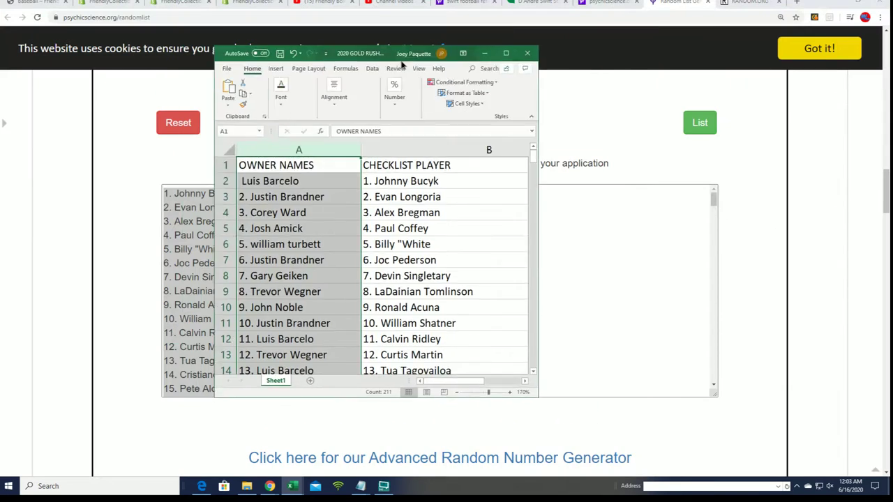
Step: Reposition the workbook window over the browser and maximize it to show the owner and player columns at full size
drag(402, 62, 556, 3)
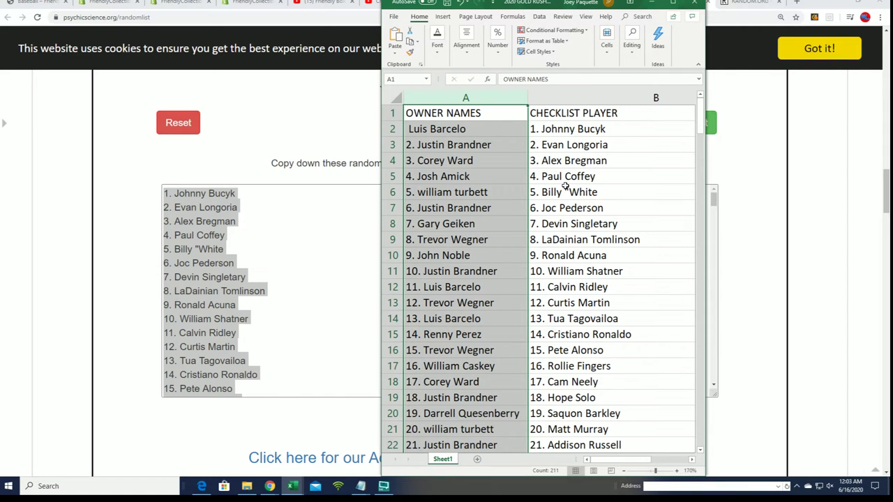
scroll(576, 199, down, 2)
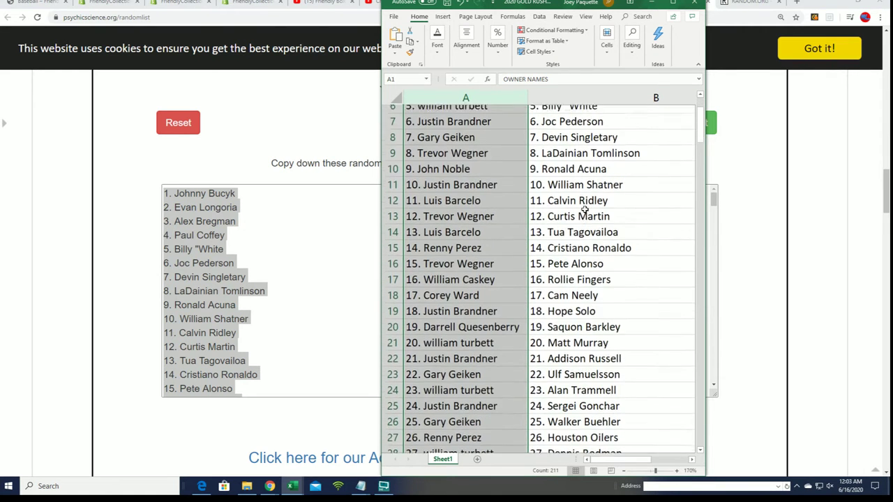
scroll(585, 209, down, 2)
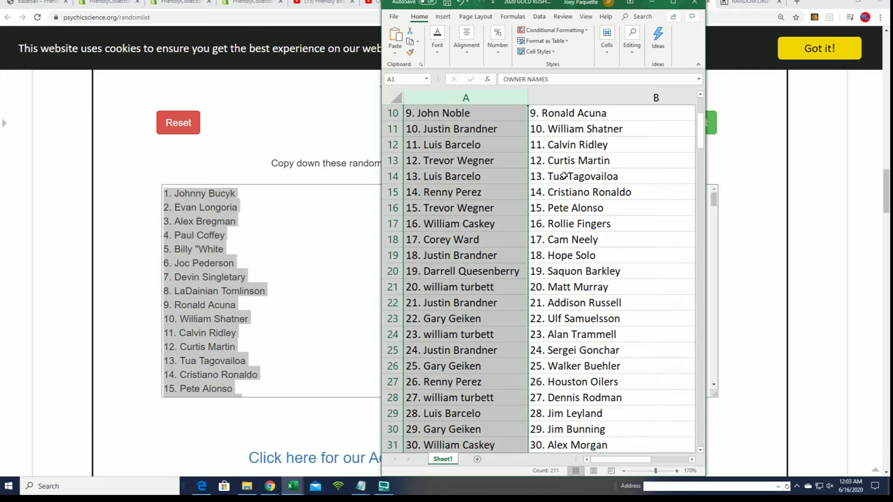
click(672, 2)
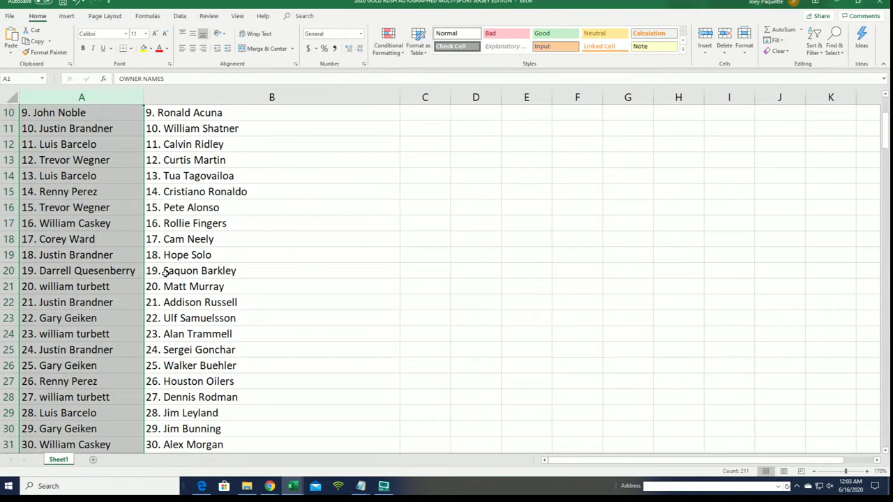
Step: Review each owner's paired checklist player from entry 13 down through entry 210, and return to the first rows of the sheet
click(171, 175)
scroll(161, 251, down, 1)
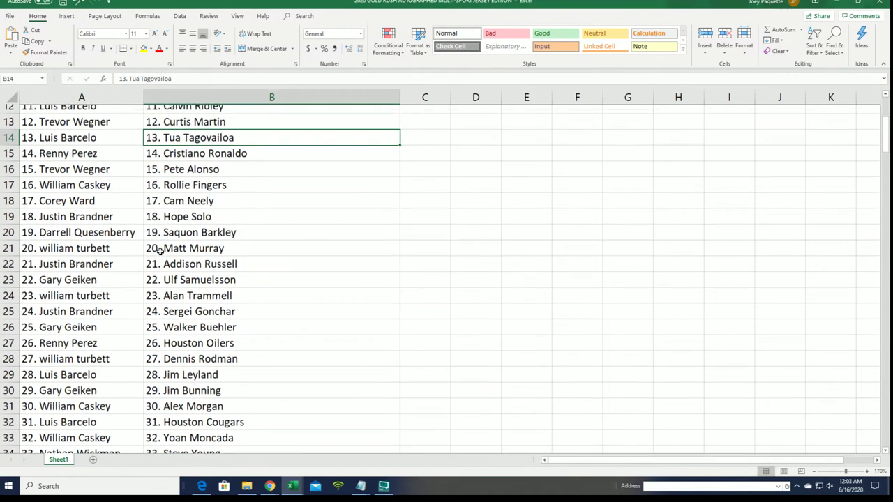
scroll(175, 259, down, 1)
scroll(182, 265, down, 1)
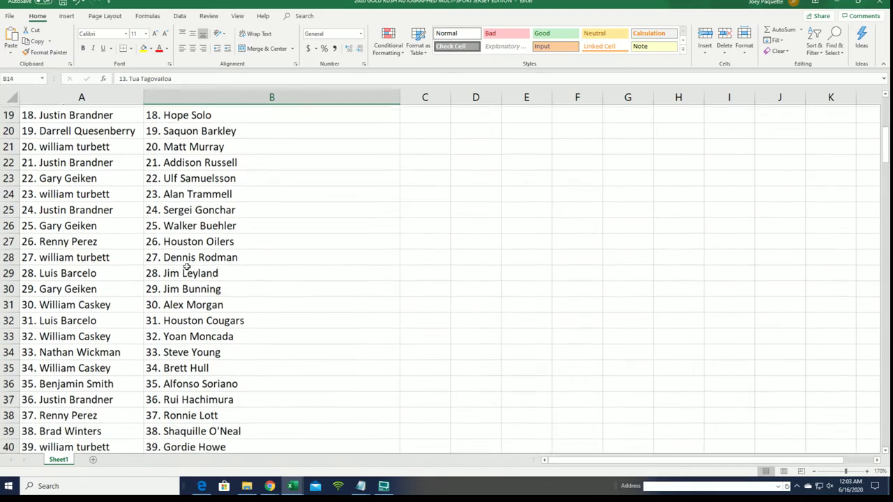
scroll(187, 267, down, 4)
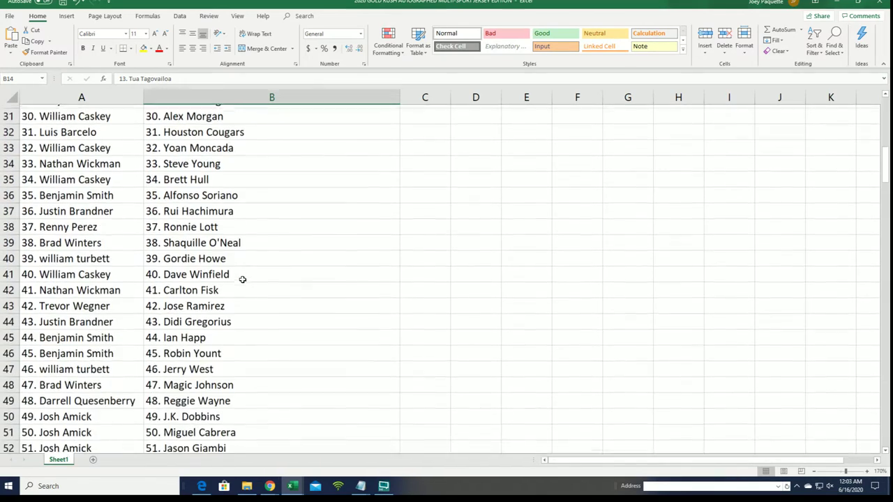
scroll(241, 278, down, 2)
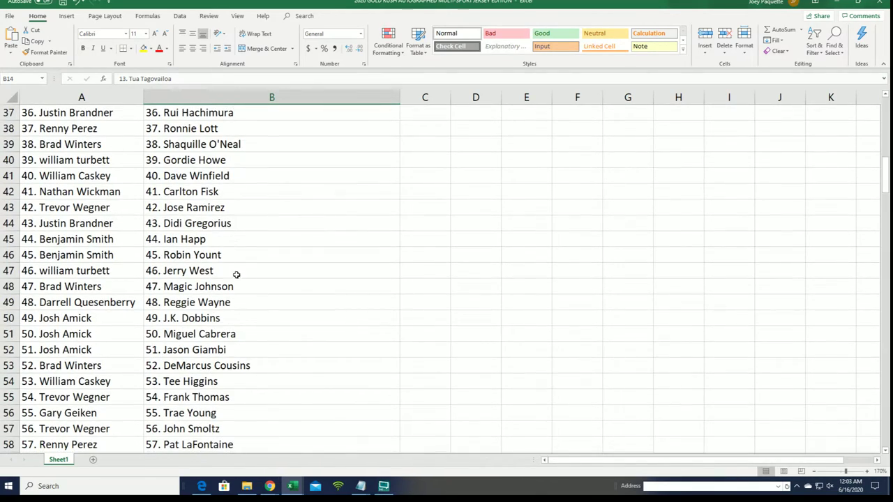
scroll(237, 274, down, 3)
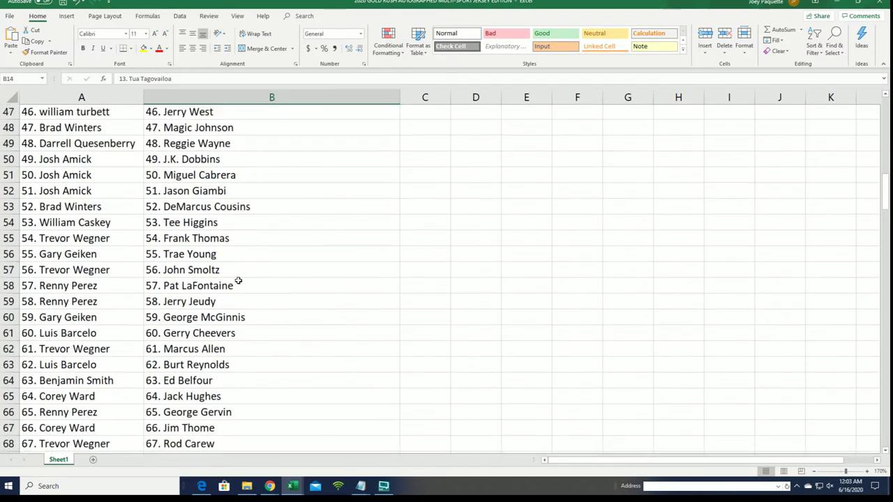
scroll(238, 279, down, 3)
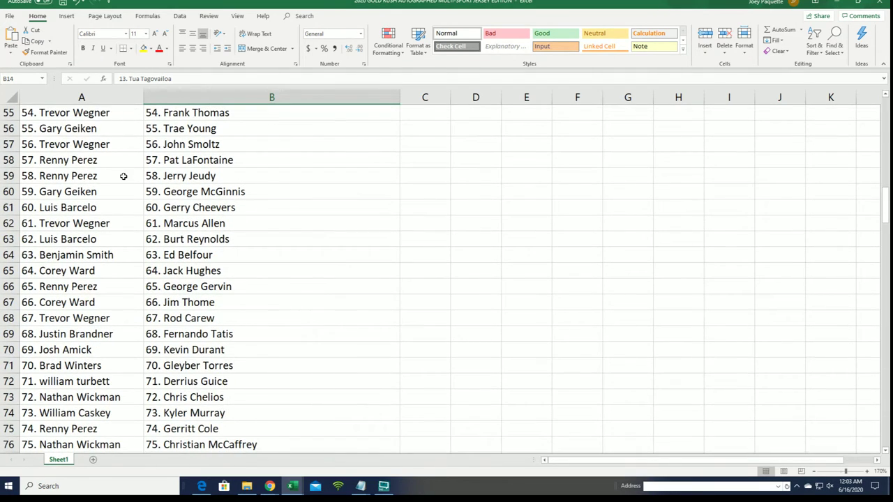
click(123, 177)
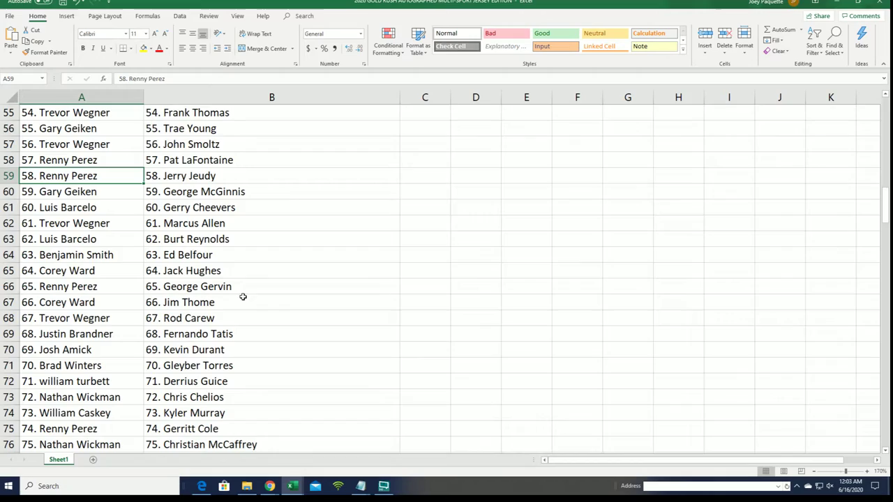
scroll(242, 296, down, 2)
scroll(247, 309, down, 1)
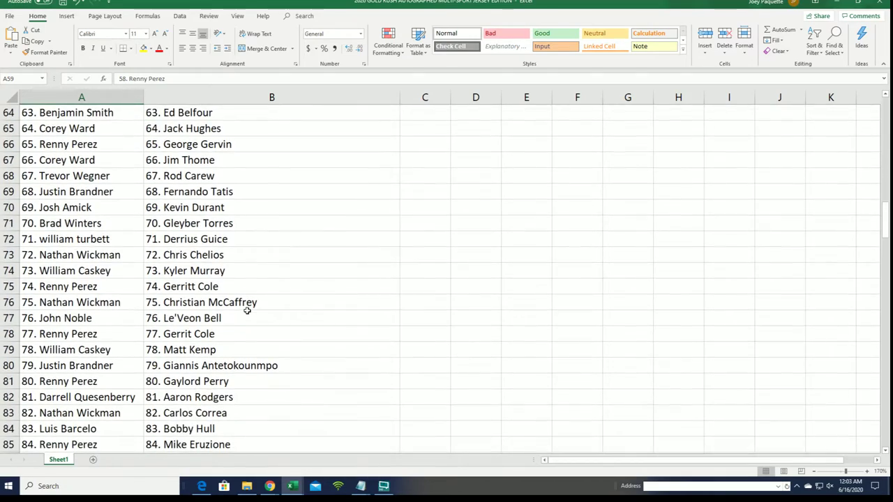
scroll(247, 310, down, 1)
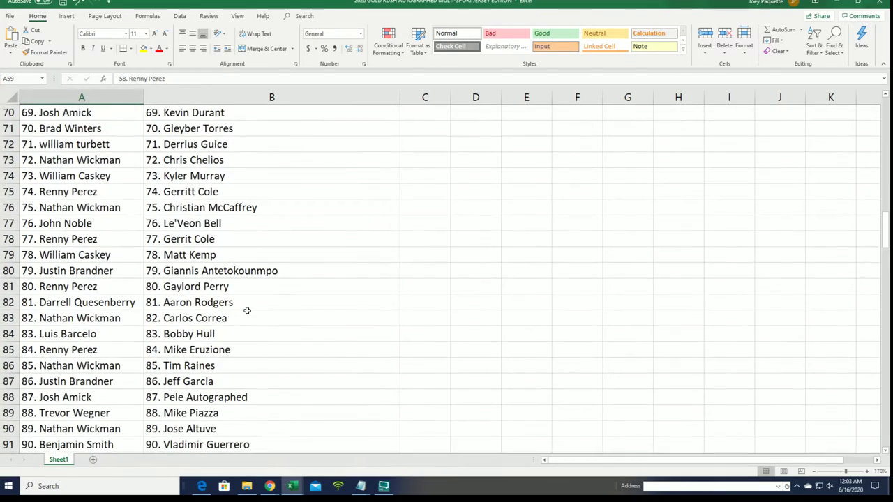
scroll(247, 311, down, 1)
scroll(247, 311, down, 1)
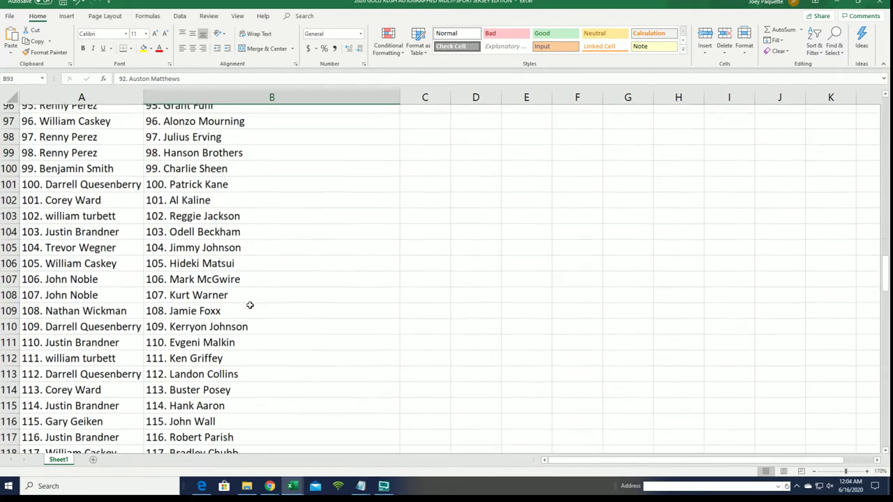
scroll(250, 305, down, 3)
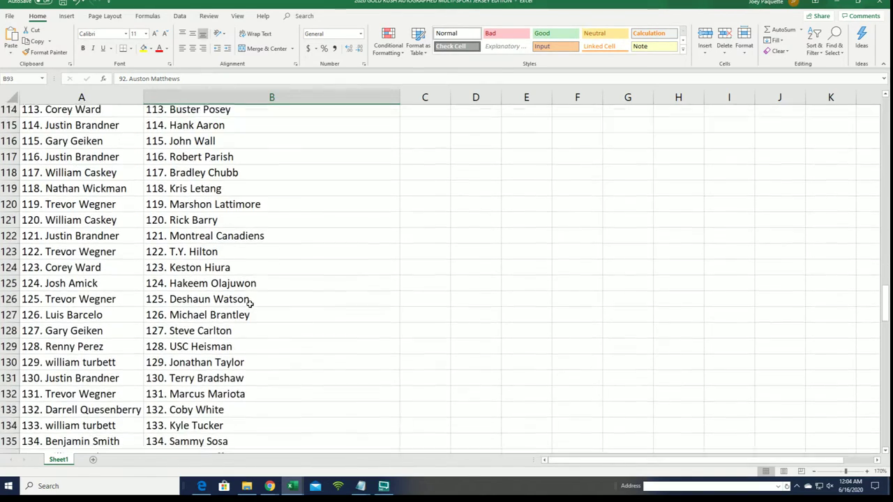
scroll(249, 304, down, 1)
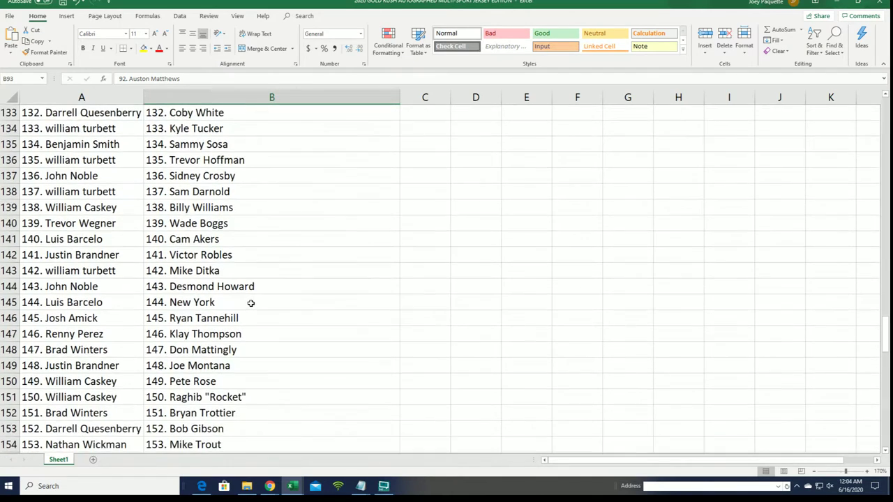
scroll(253, 302, down, 1)
scroll(258, 302, down, 2)
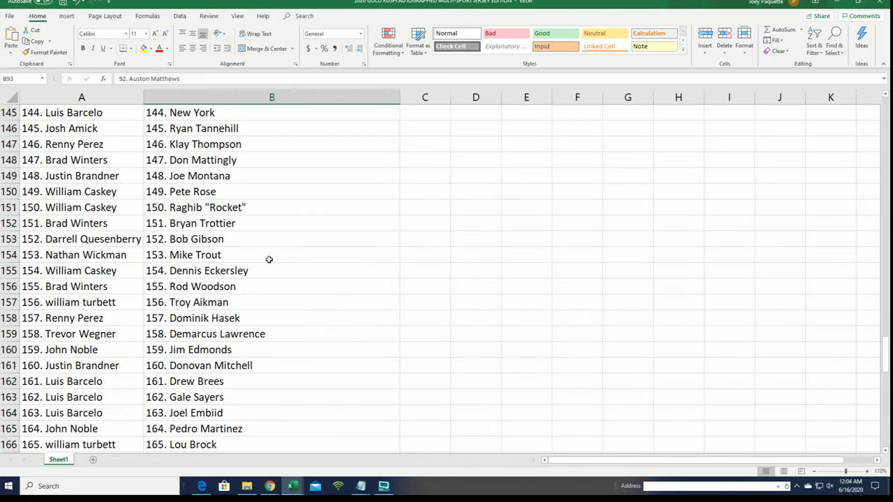
click(268, 256)
scroll(303, 314, down, 4)
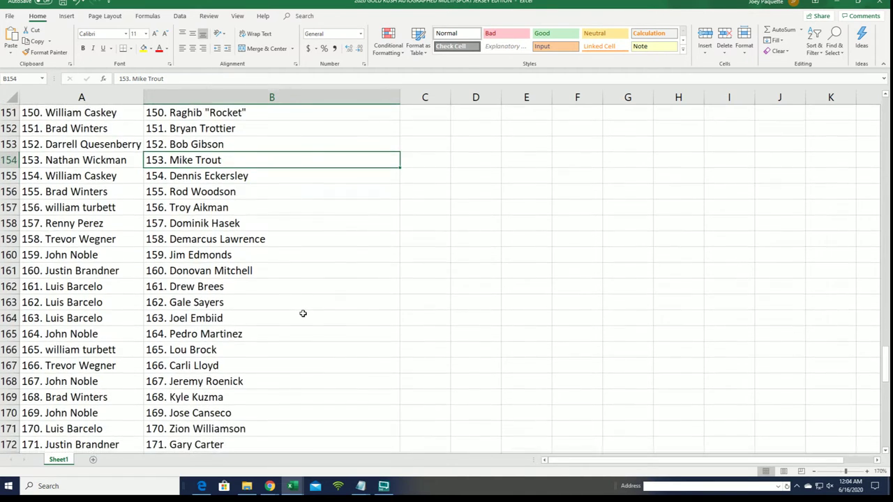
scroll(303, 313, down, 3)
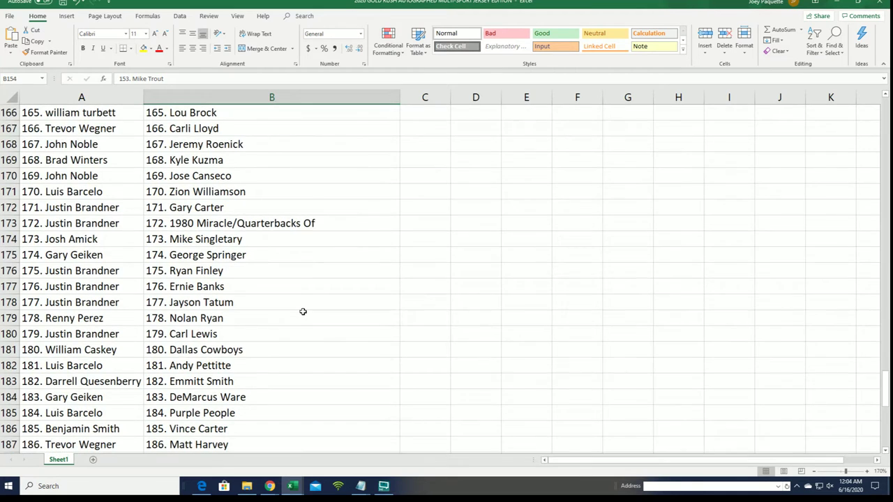
scroll(303, 311, down, 3)
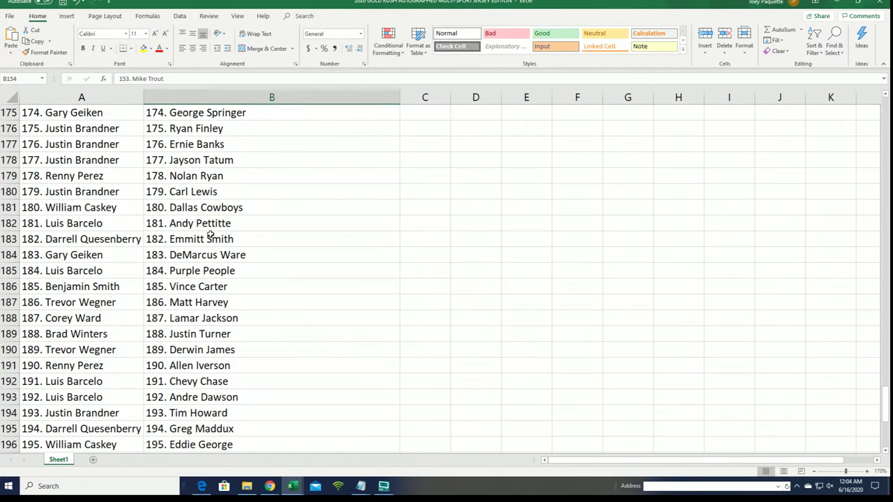
scroll(286, 277, down, 1)
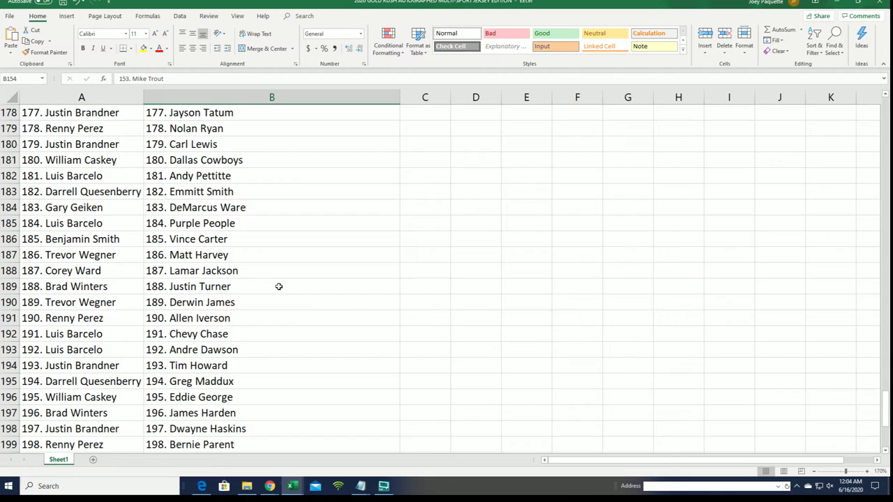
scroll(279, 287, down, 4)
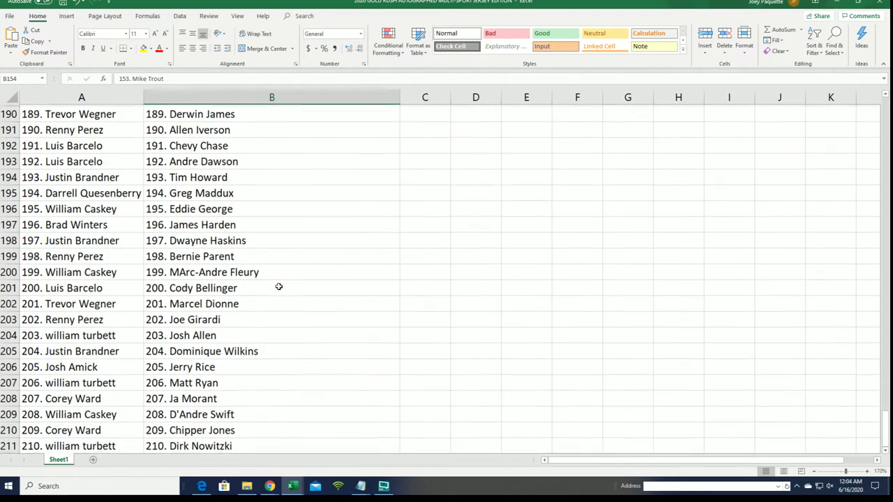
scroll(278, 286, down, 1)
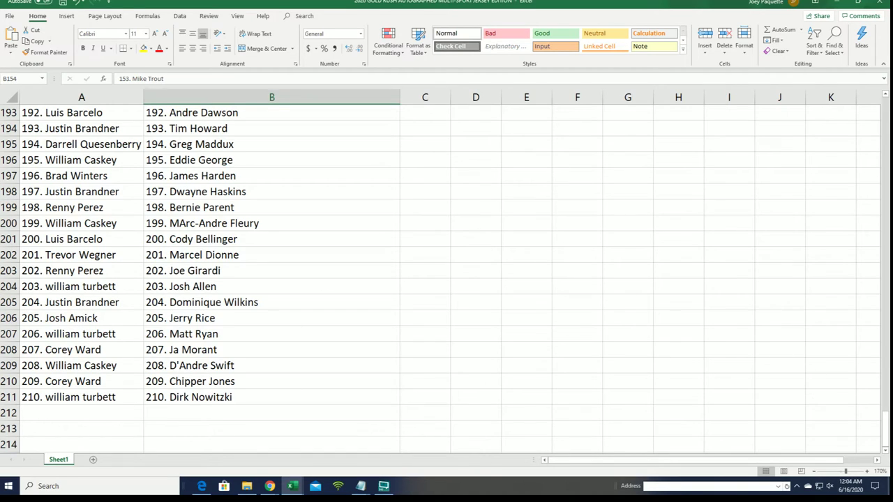
drag(886, 429, 795, 147)
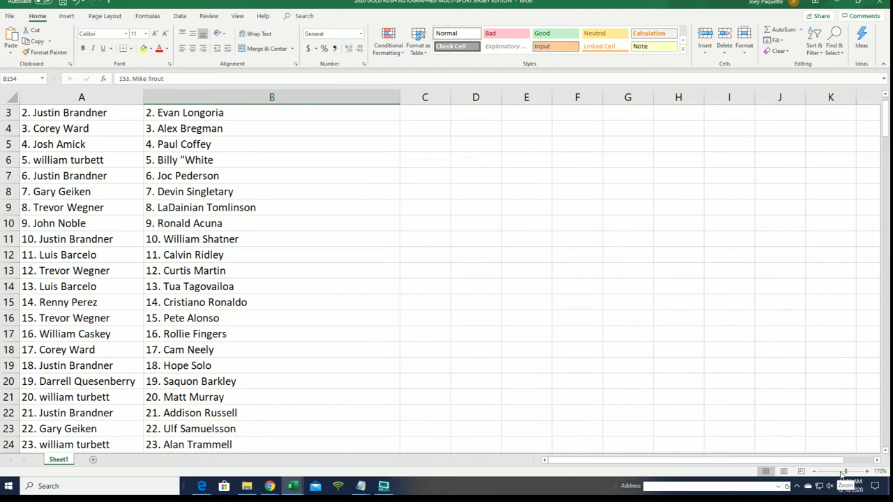